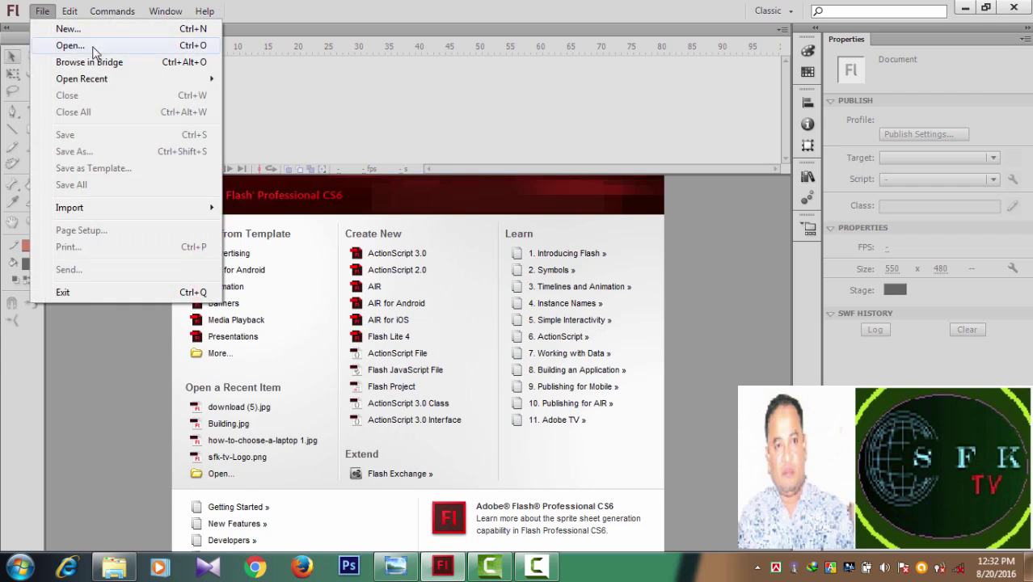
Step: Create a new ActionScript 3.0 document with the default stage settings
click(62, 31)
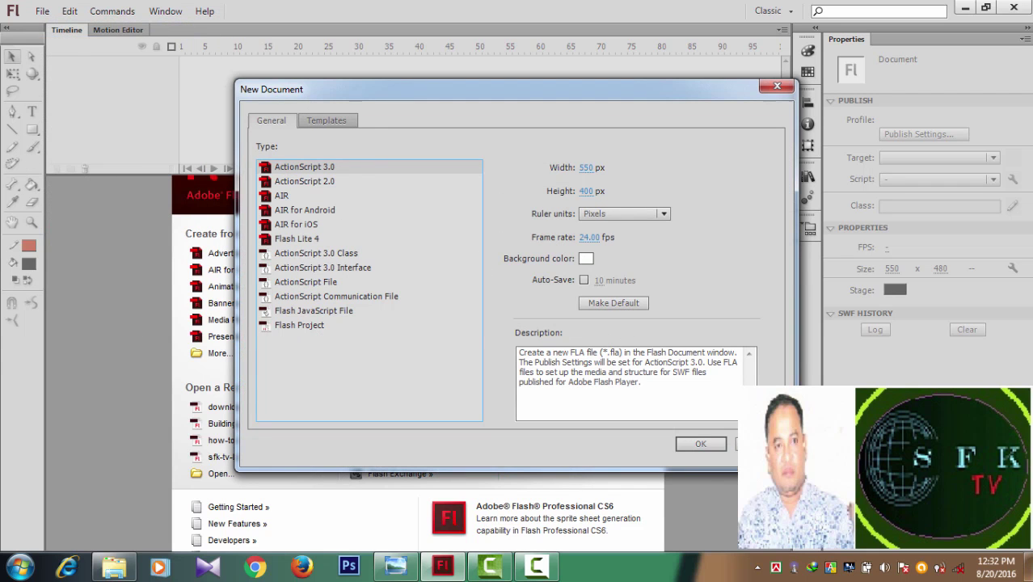
click(701, 444)
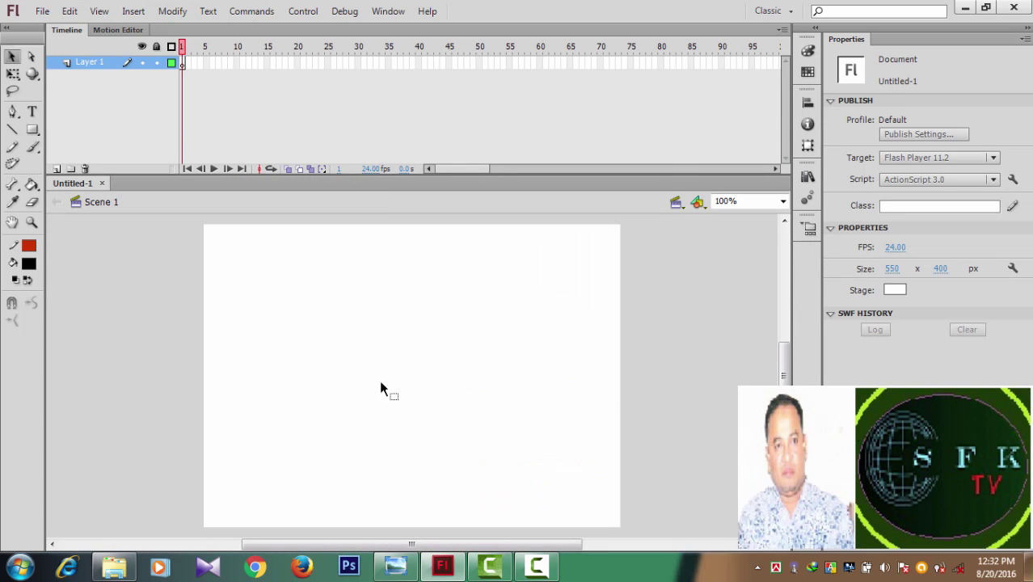
Step: Draw a wide black-filled oval with a red outline across the middle of the stage using the Oval tool
click(35, 132)
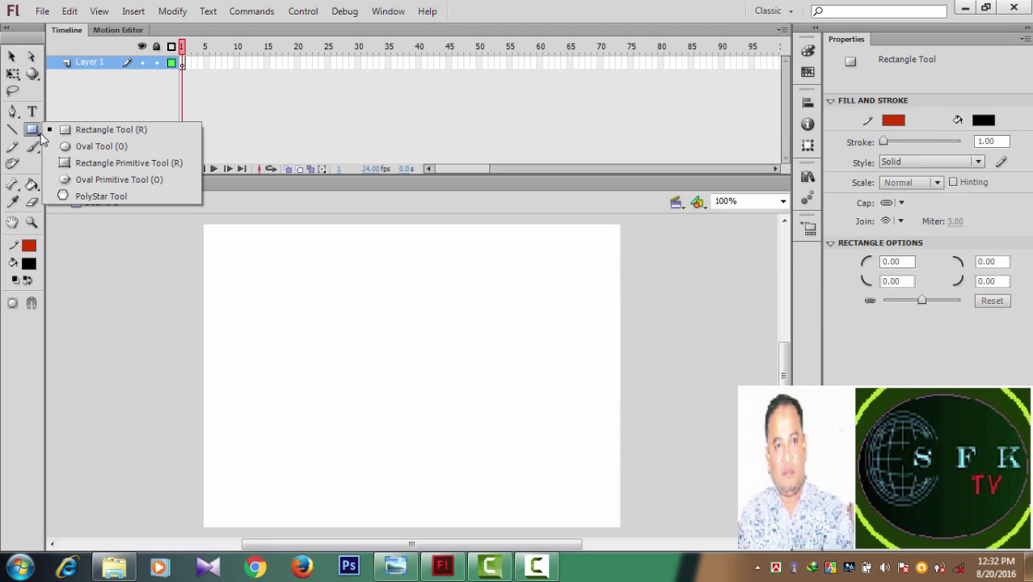
click(101, 146)
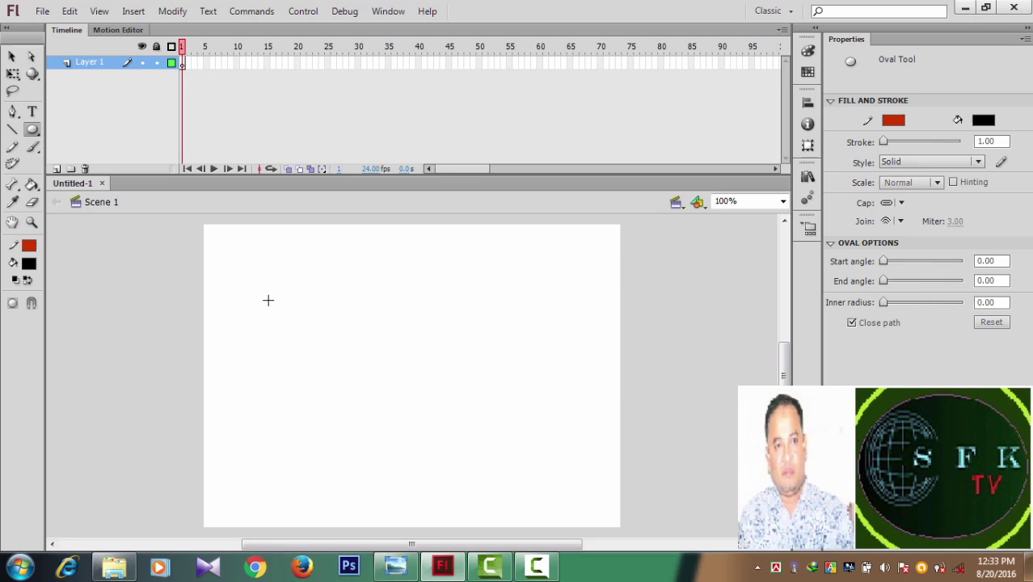
drag(269, 300, 327, 348)
drag(327, 348, 510, 408)
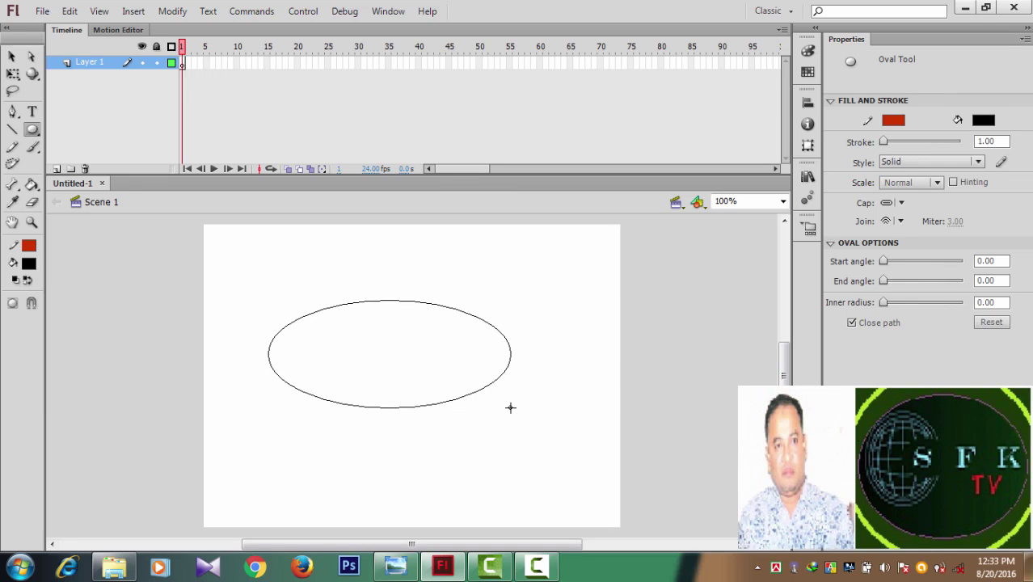
drag(511, 408, 519, 418)
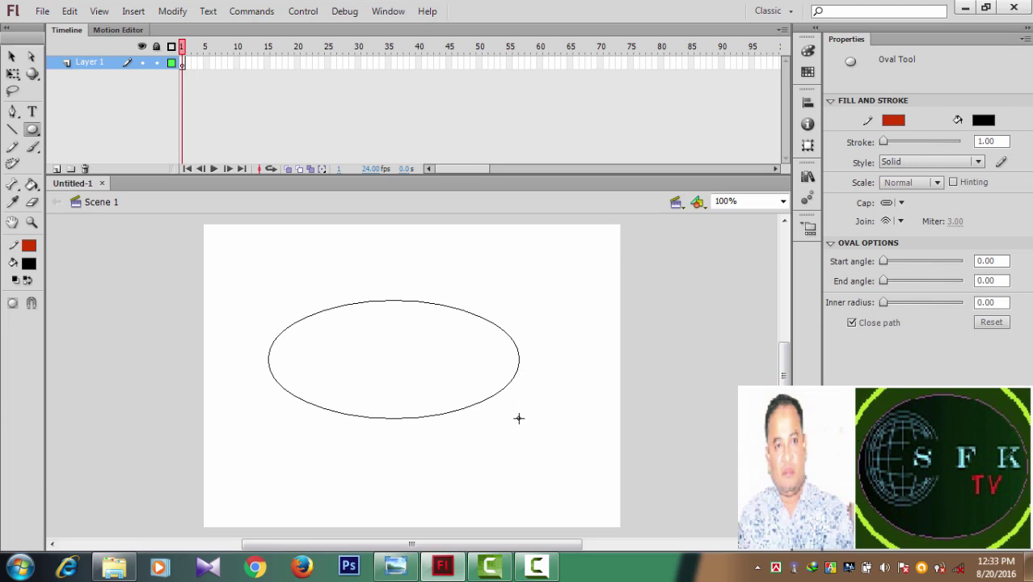
drag(519, 418, 519, 418)
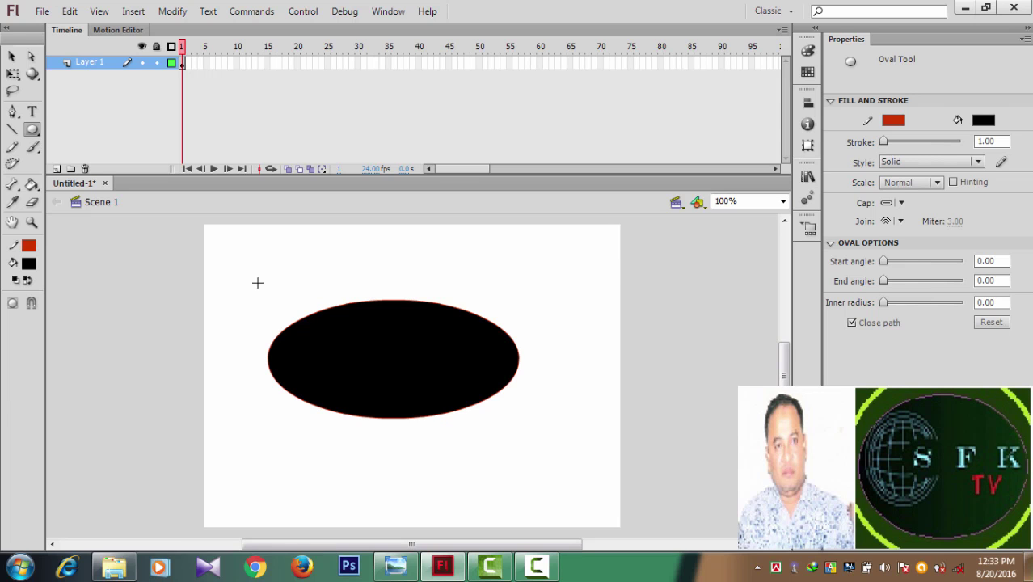
Step: Delete the black oval, including its outline, from the stage
click(12, 56)
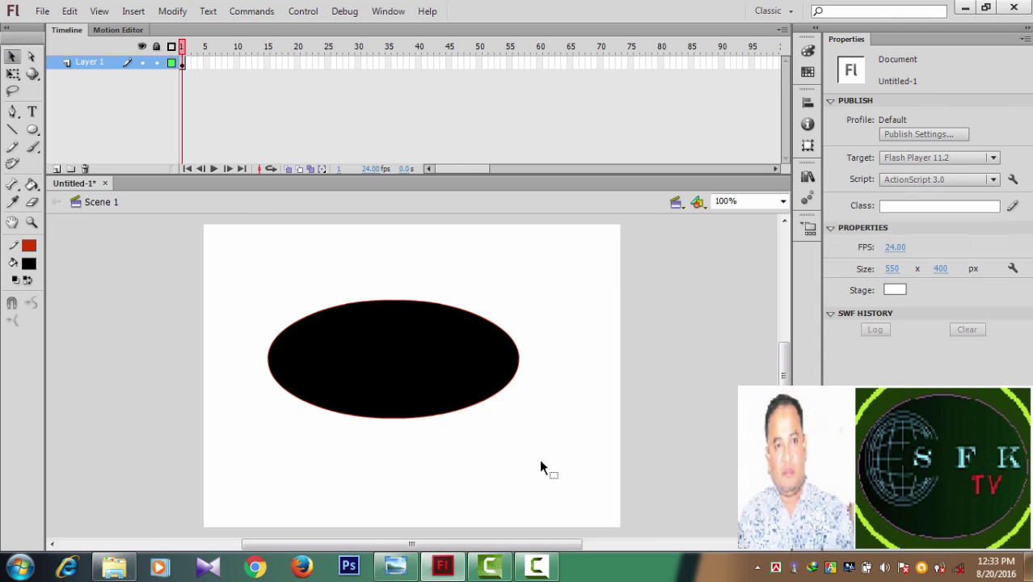
key(ctrl+a)
key(Delete)
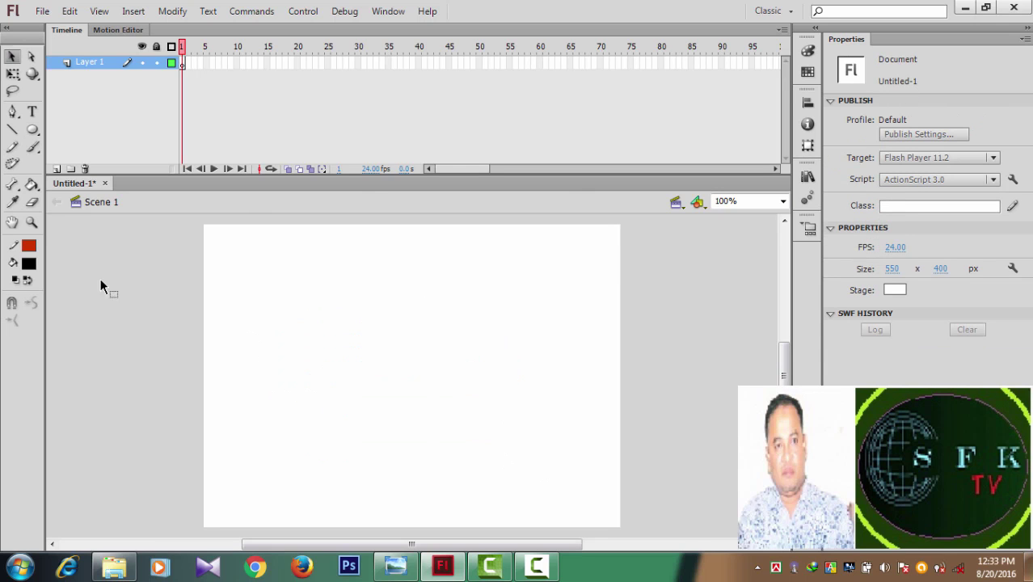
Step: Draw a violet-filled circle about 189 px in diameter with a red outline, slightly left of the stage's centre
click(30, 264)
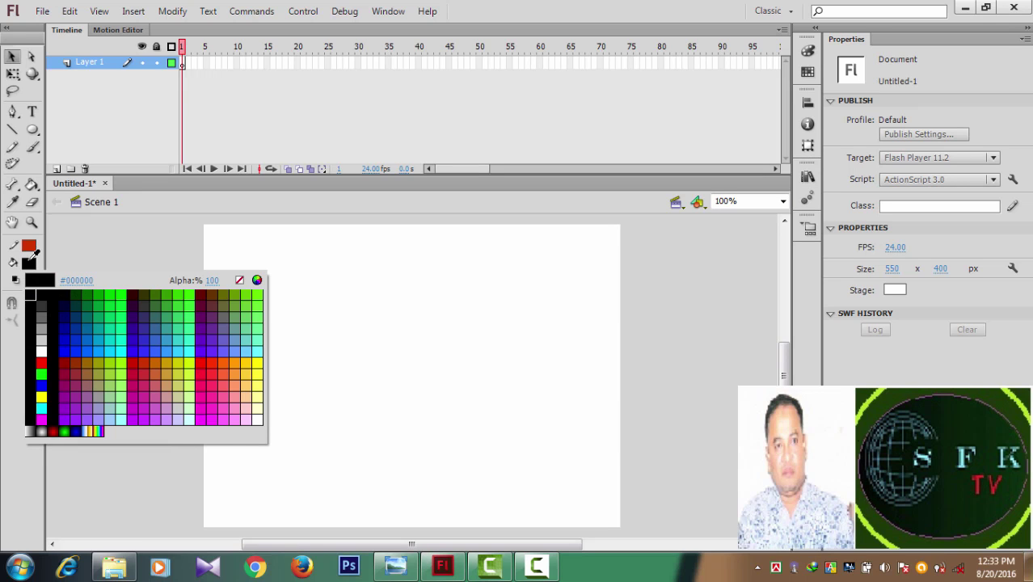
click(216, 353)
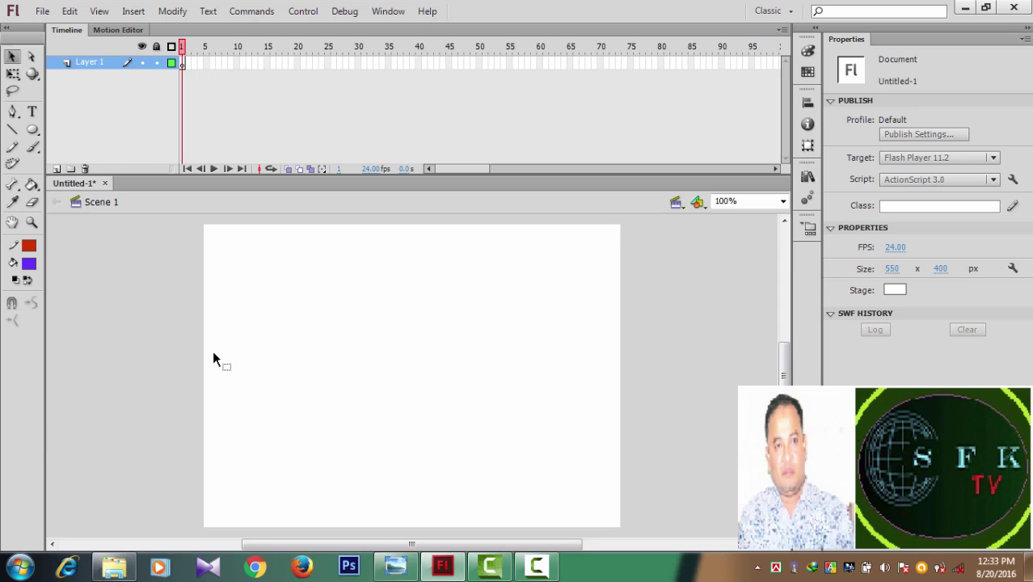
click(33, 131)
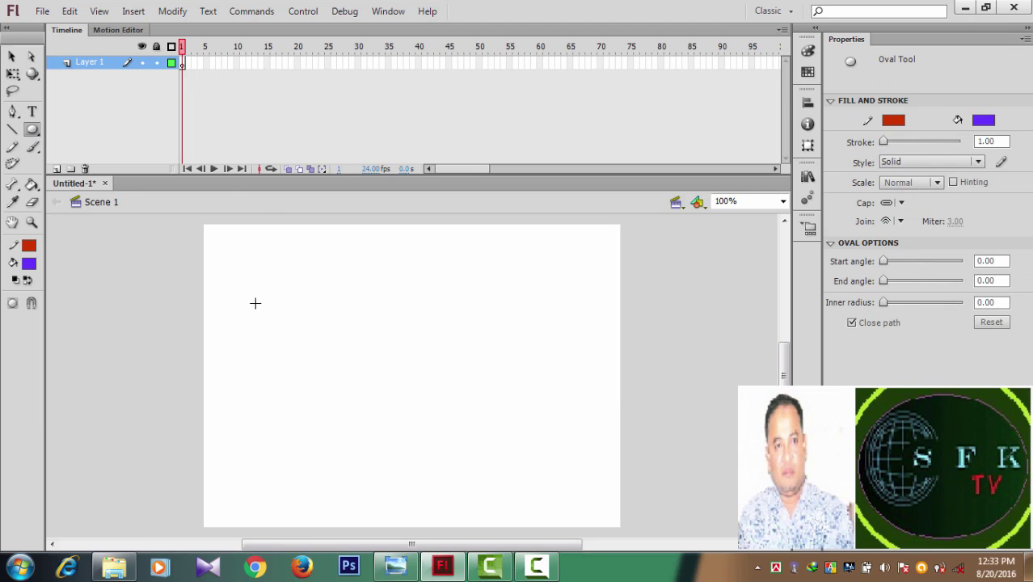
drag(288, 305, 431, 354)
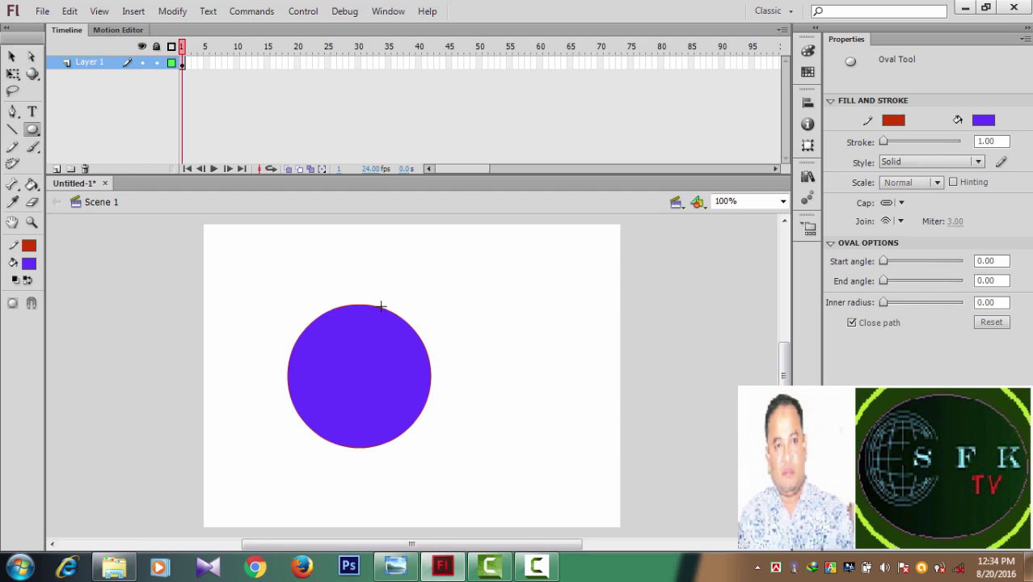
Step: Try to split the circle by moving only its left part away from the rest, and undo the move
click(12, 55)
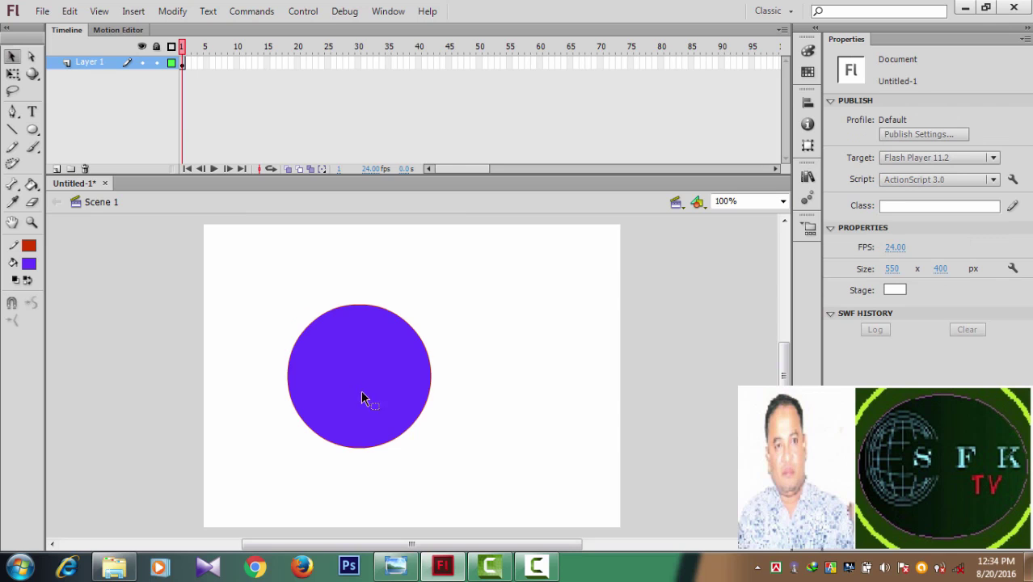
drag(255, 276, 457, 475)
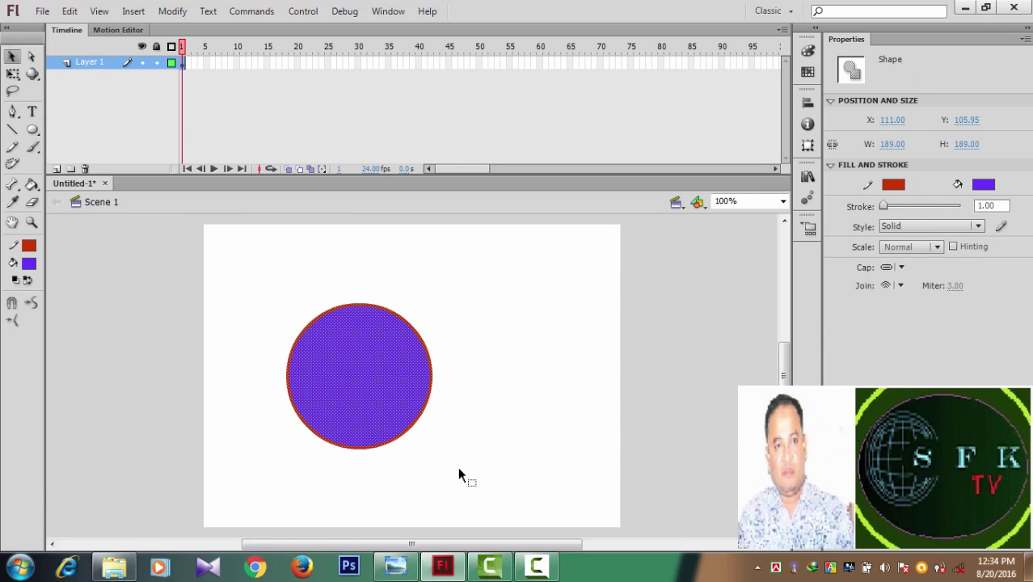
click(511, 332)
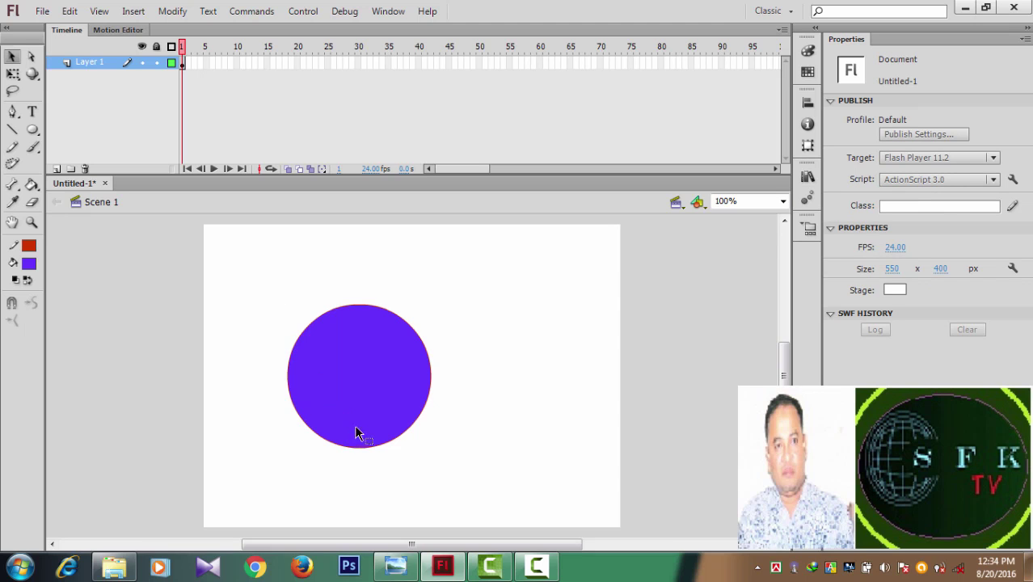
drag(256, 276, 377, 469)
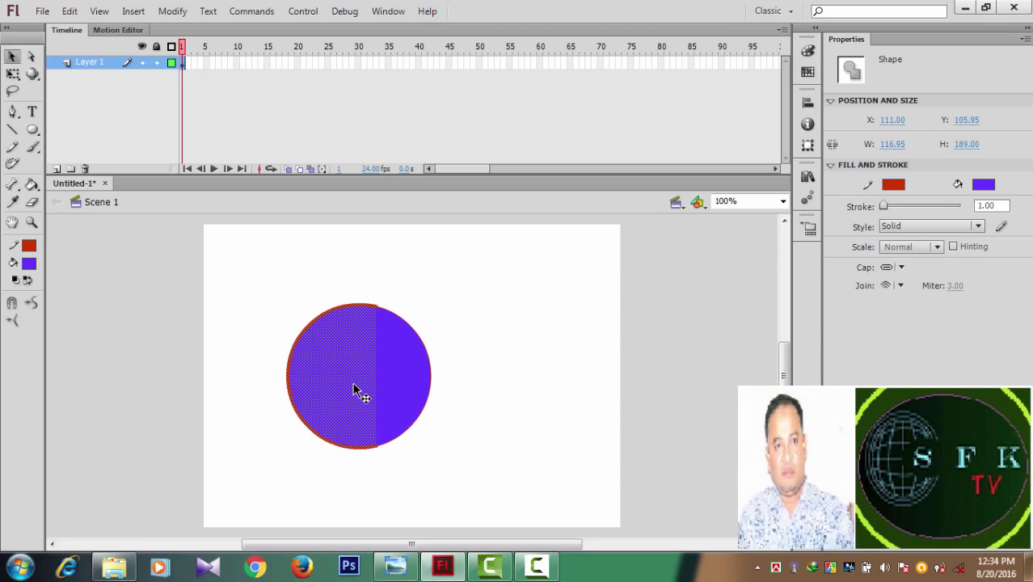
drag(346, 386, 285, 391)
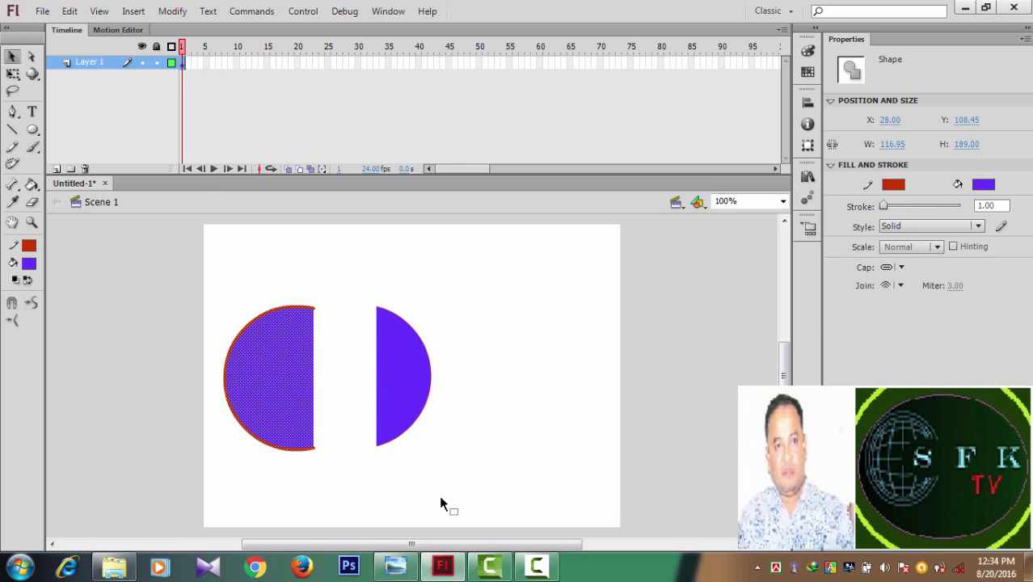
key(ctrl+z)
click(449, 281)
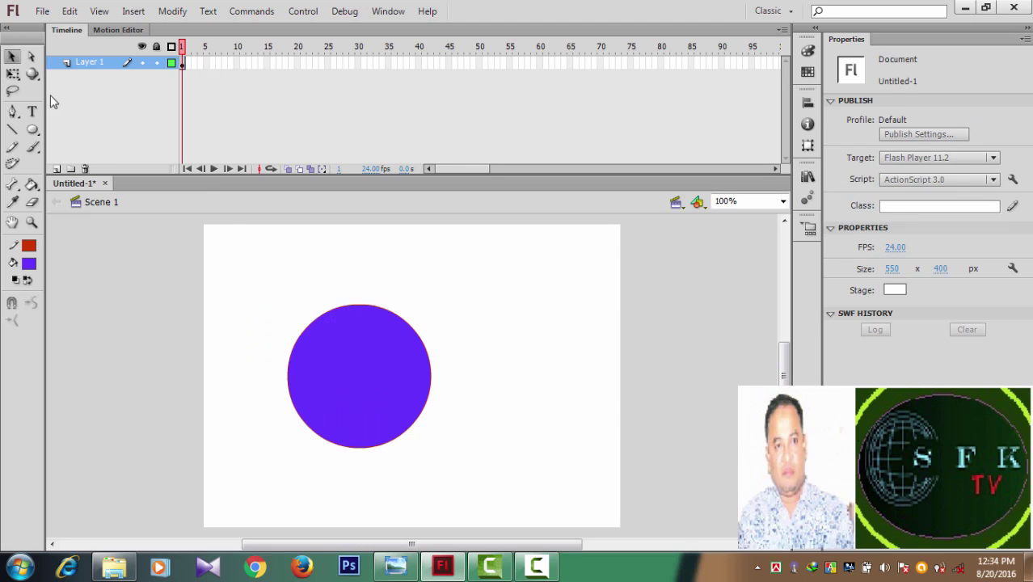
Step: Move the whole circle with its outline to about X 126, Y 102 and set its stroke to 3
drag(277, 291, 442, 464)
drag(338, 374, 370, 373)
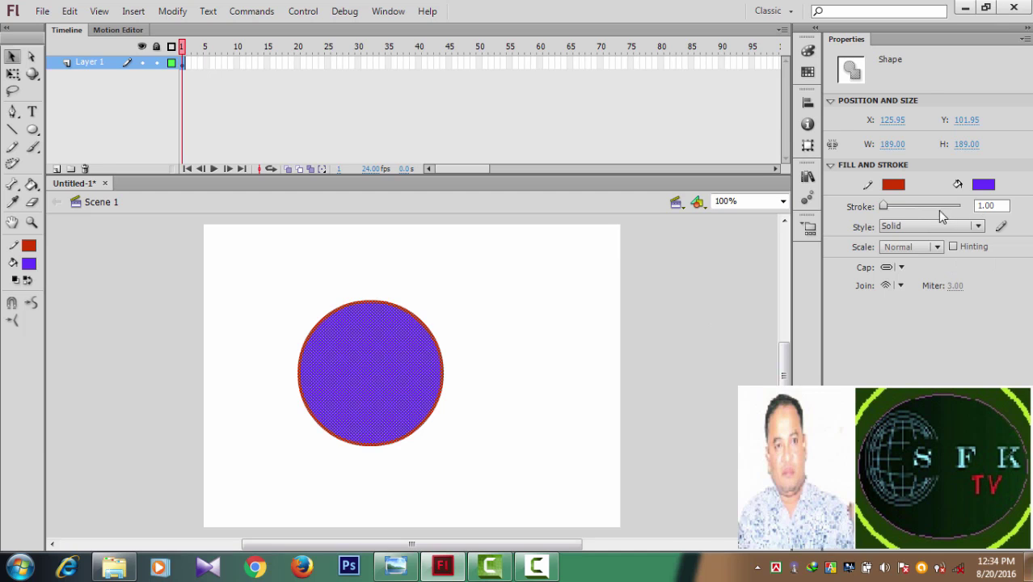
drag(884, 207, 890, 208)
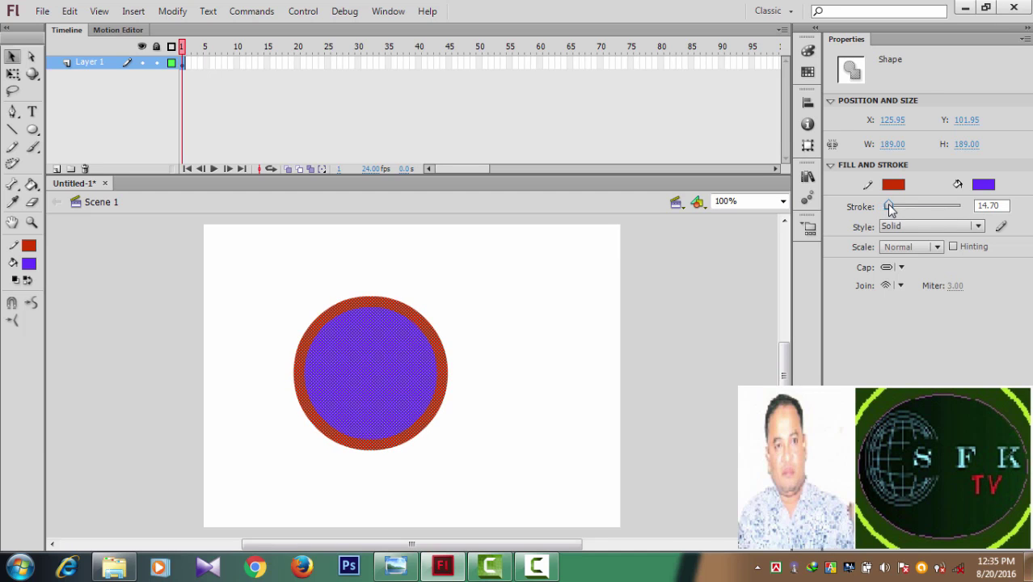
click(993, 206)
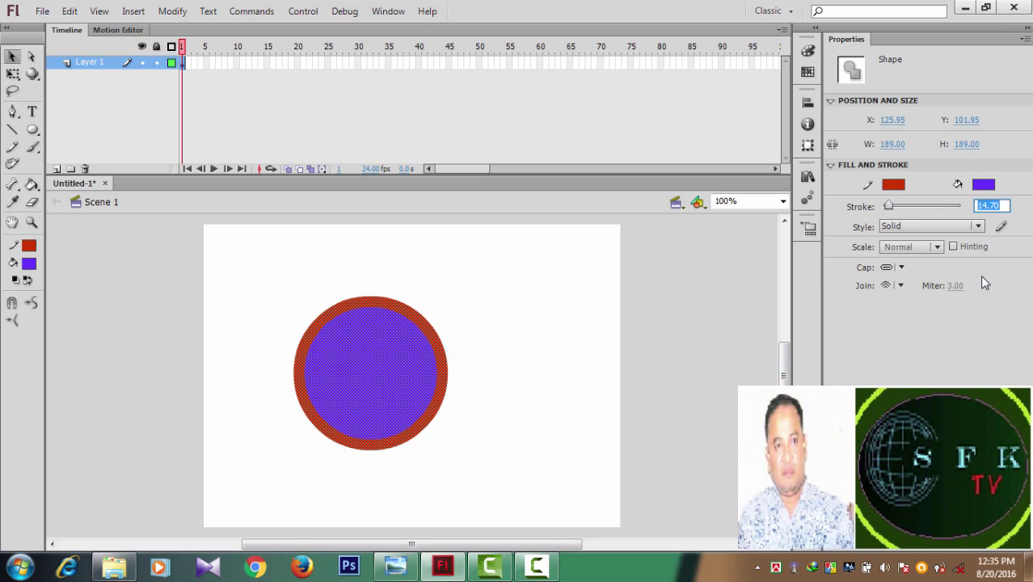
text(3)
key(Return)
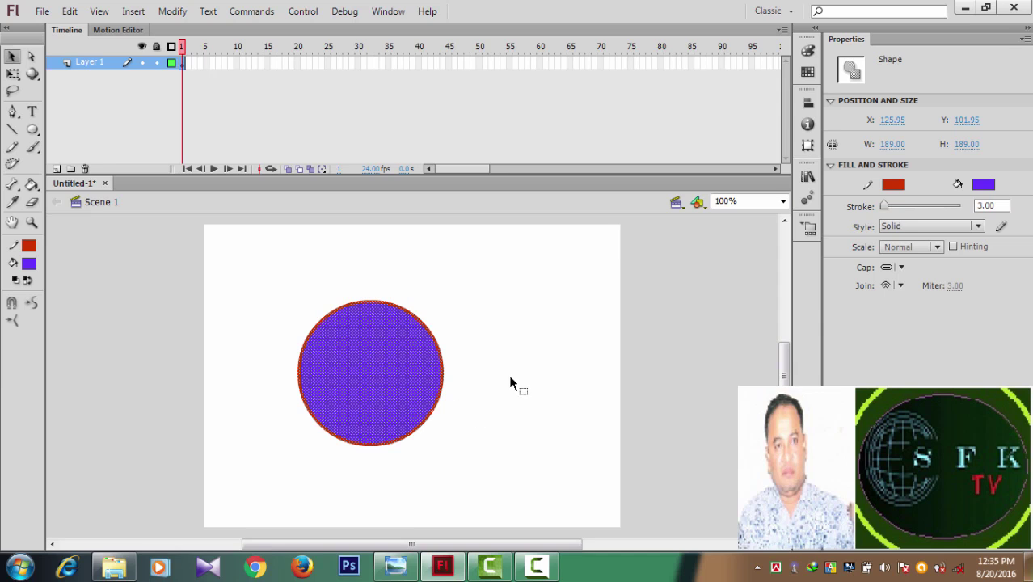
click(515, 313)
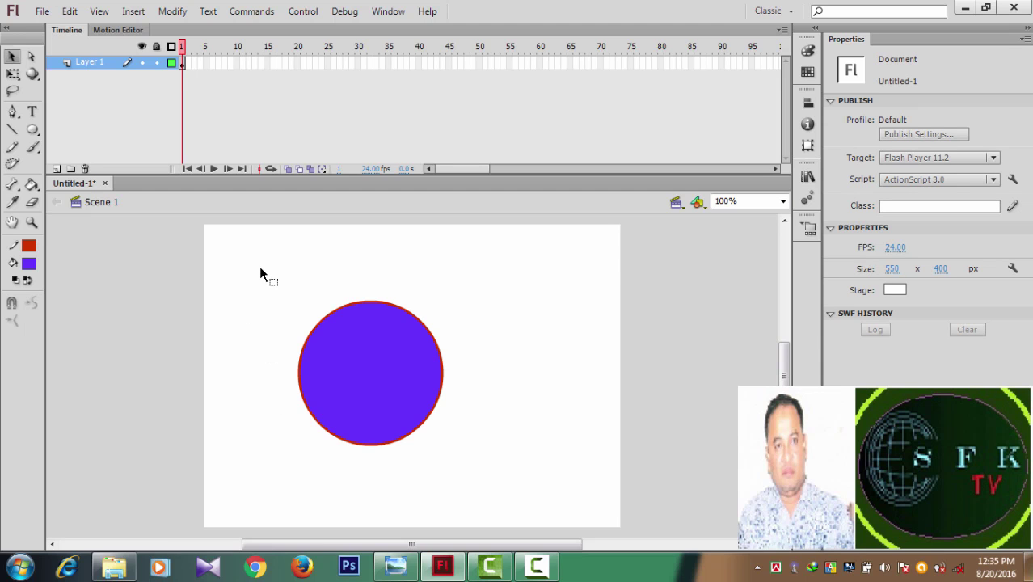
Step: Fill the circle with the preset red-to-black radial gradient
drag(260, 266, 500, 468)
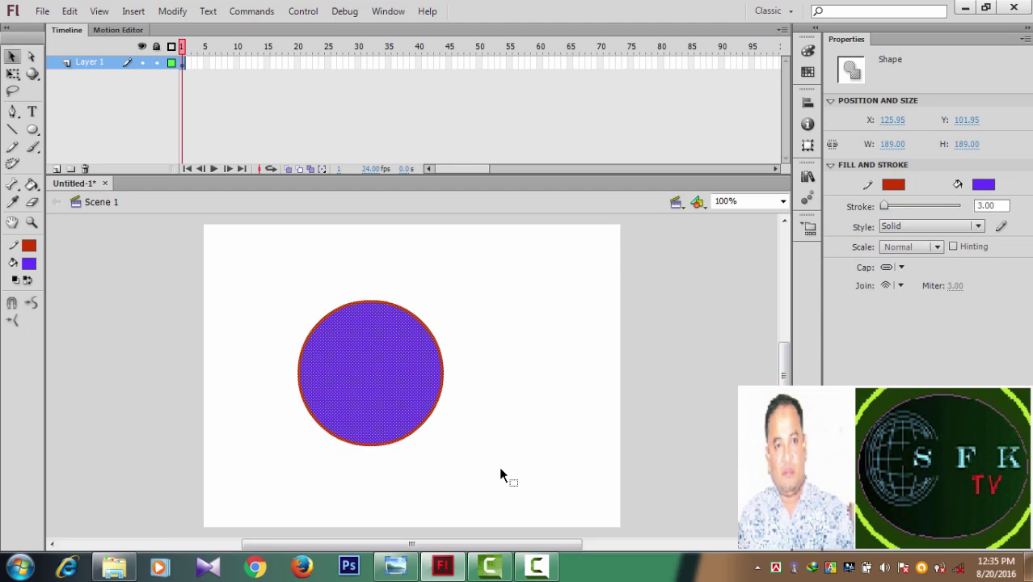
click(30, 264)
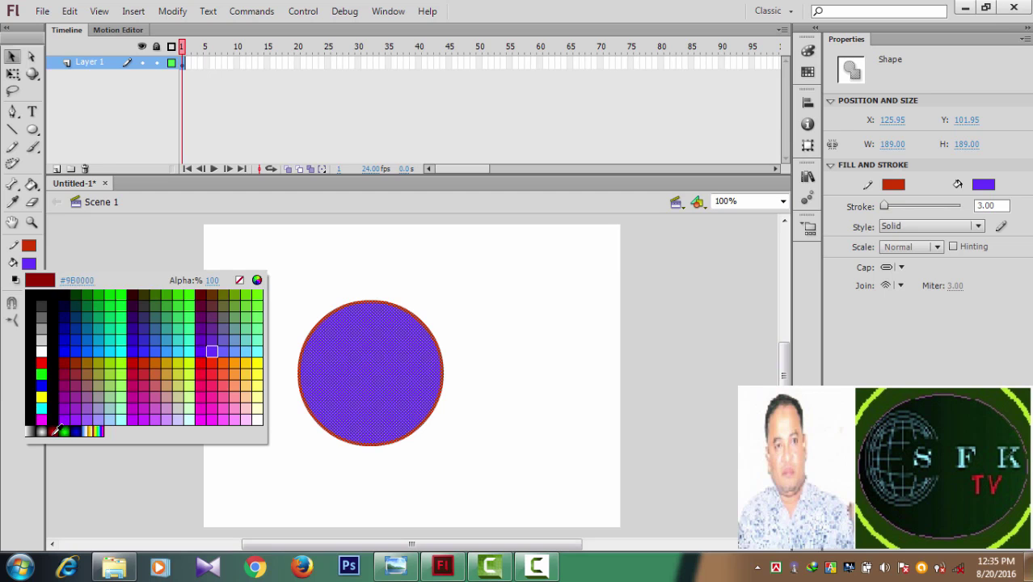
click(56, 432)
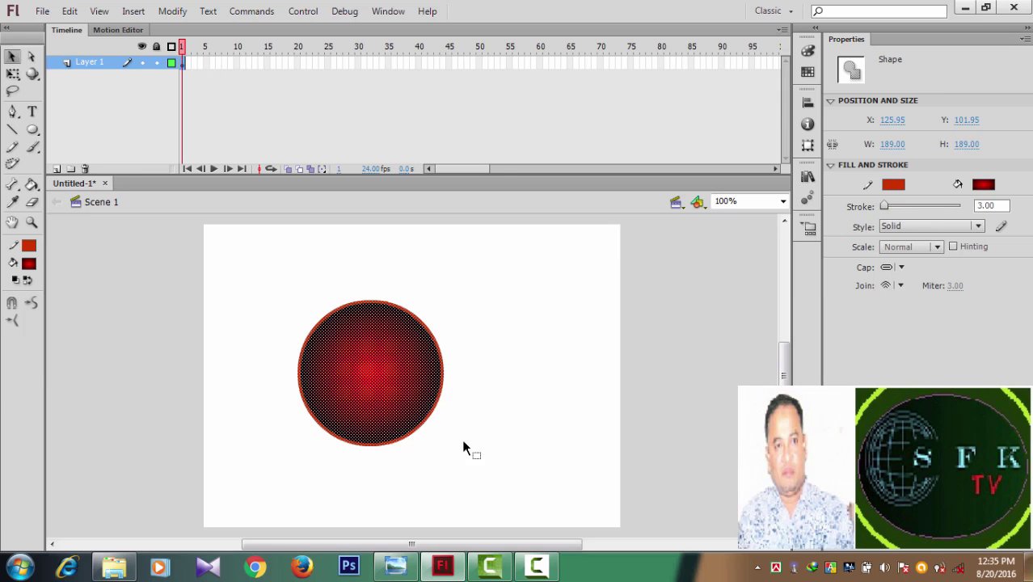
click(529, 352)
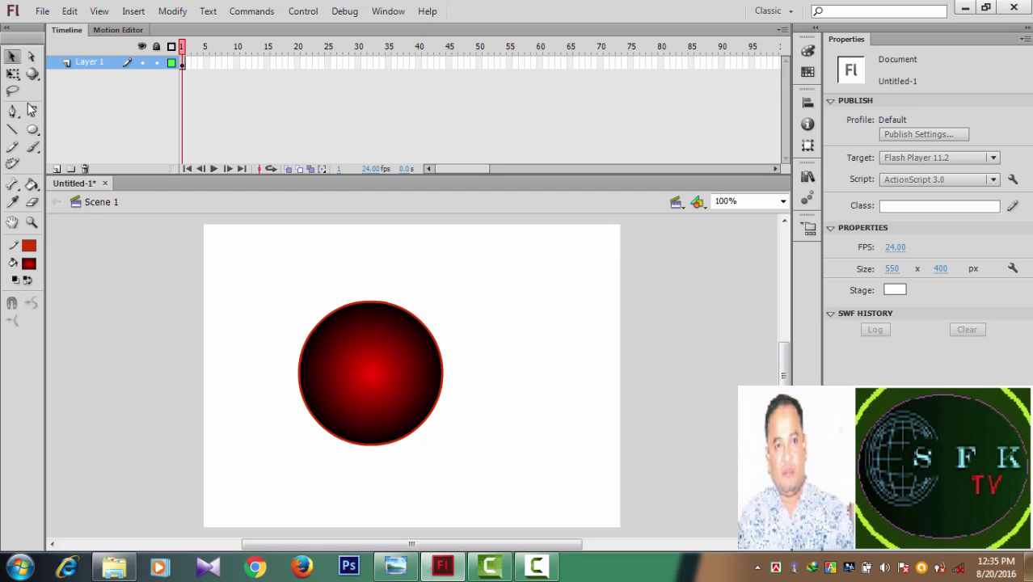
Step: Move the whole circle with its outline up near the stage's upper edge, to about X 188, Y 10
drag(291, 289, 463, 463)
drag(379, 386, 422, 310)
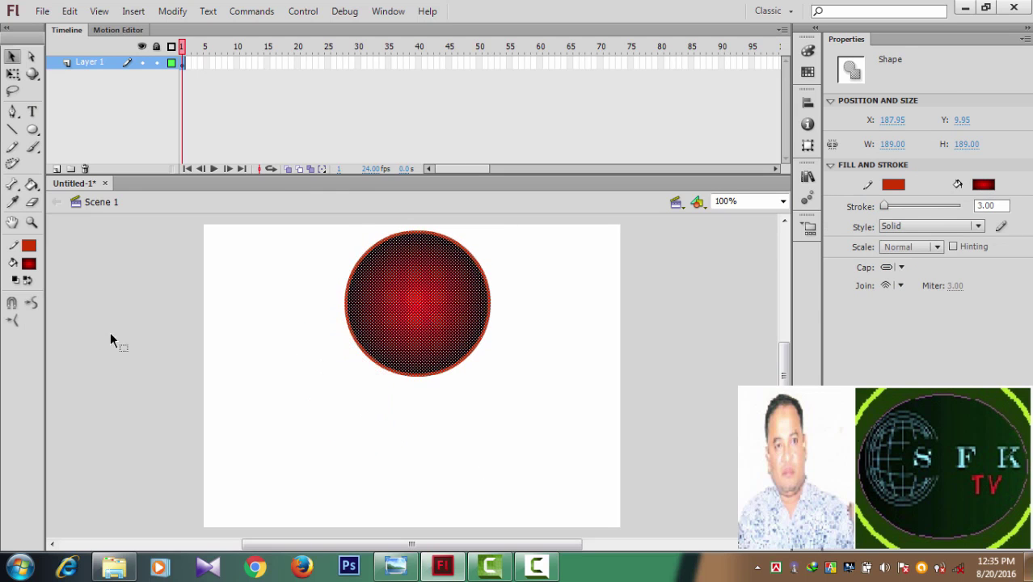
click(162, 299)
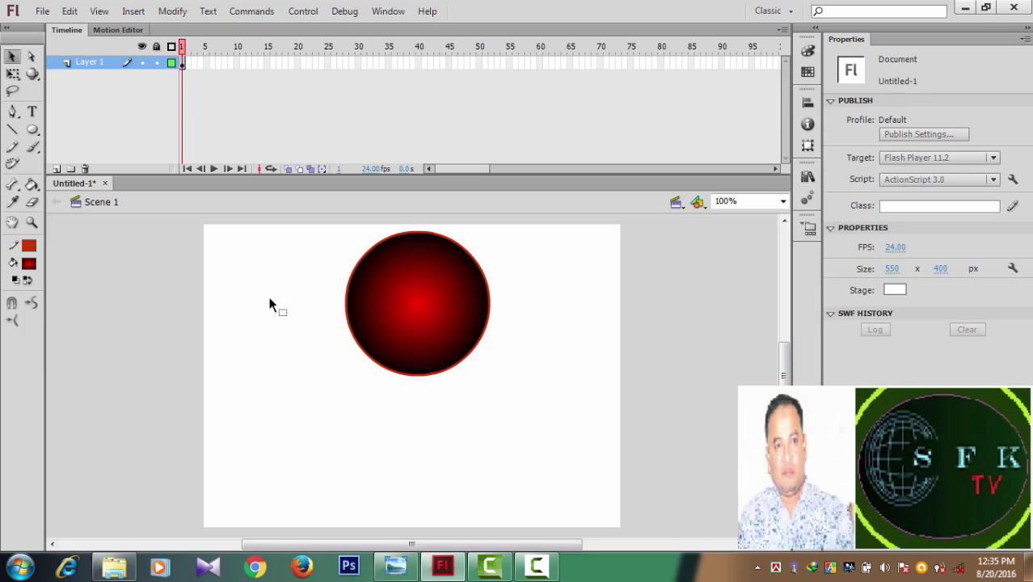
Step: Activate the Text tool and set its text colour to violet-blue
click(32, 112)
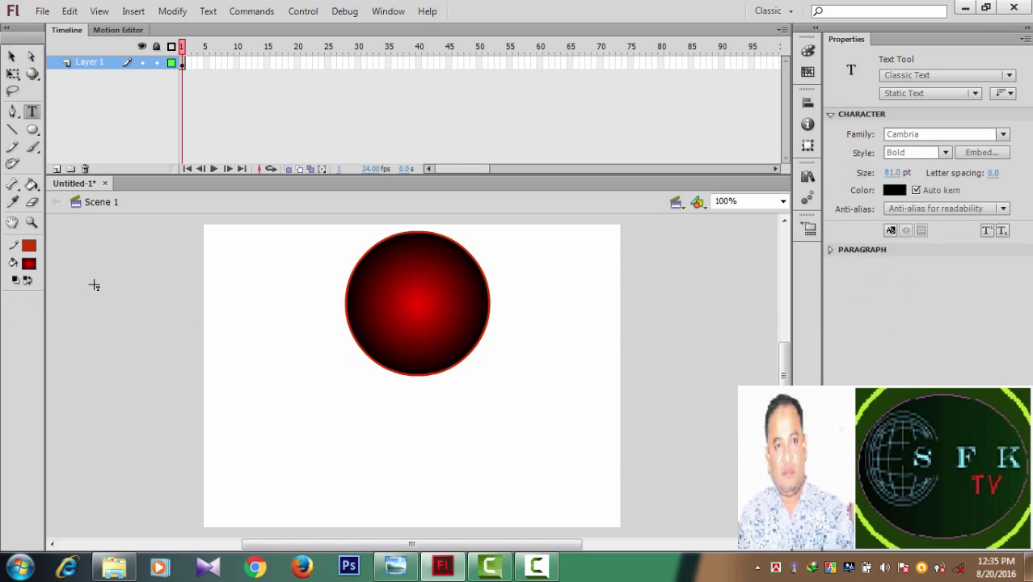
click(29, 263)
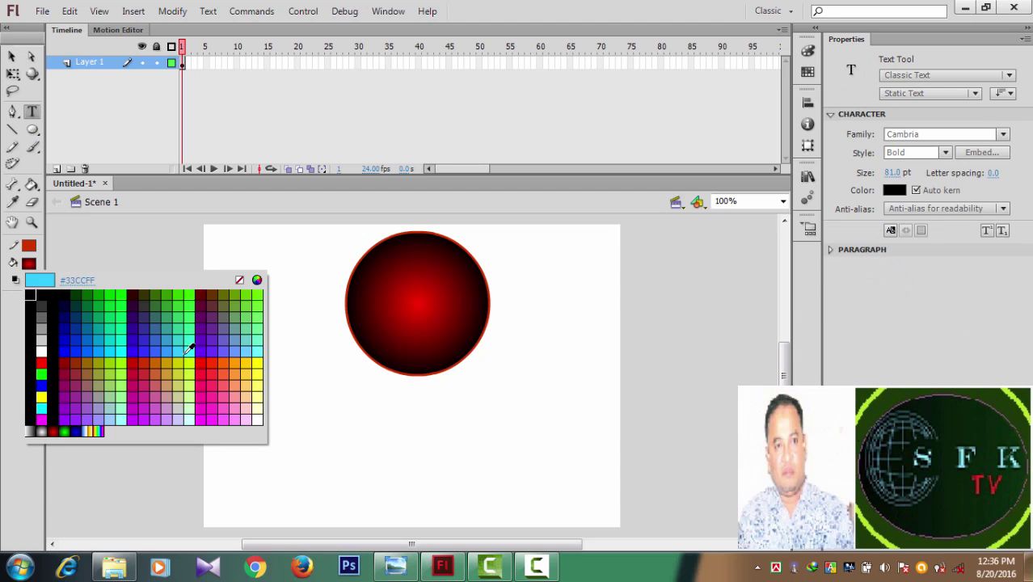
click(260, 332)
click(31, 262)
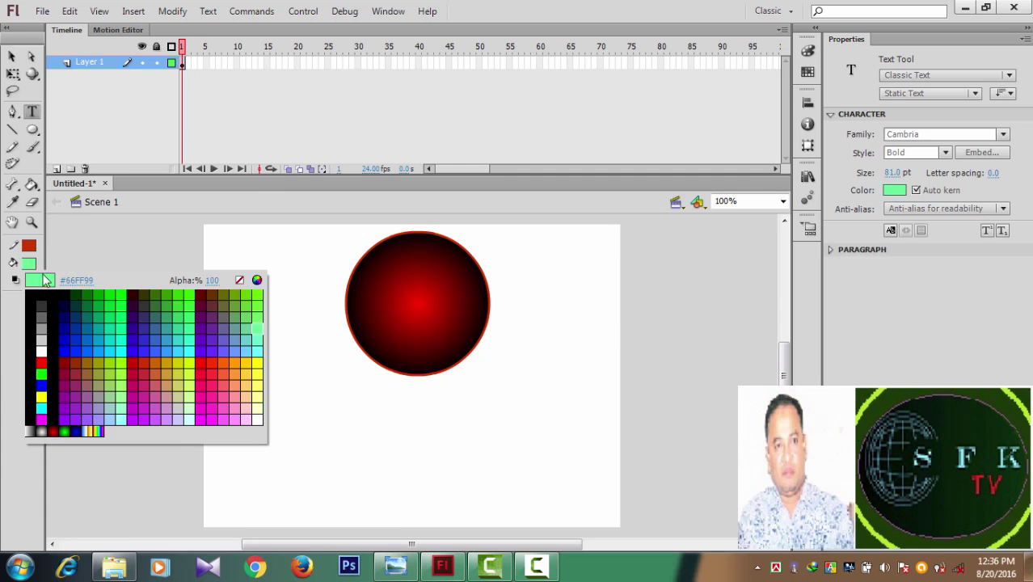
click(138, 346)
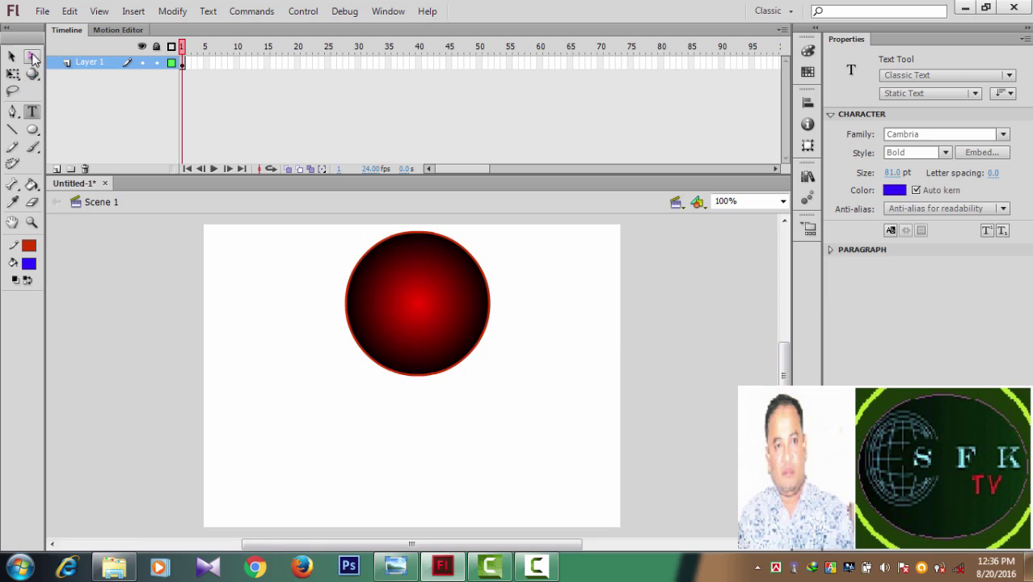
Step: Add a text box about 471 wide beneath the circle, at about X 54, Y 219, containing "sfktv"
click(246, 451)
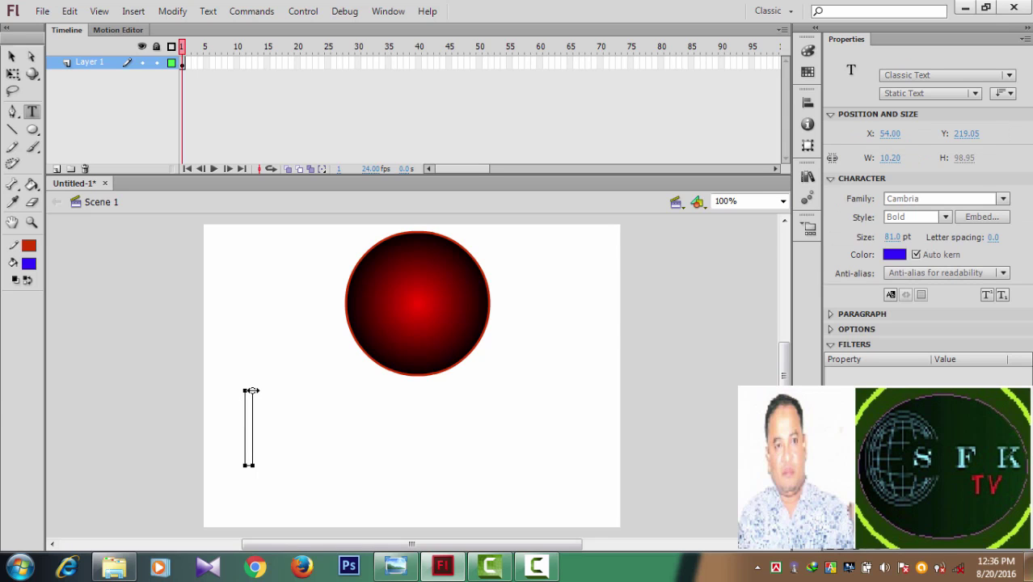
drag(252, 391, 603, 408)
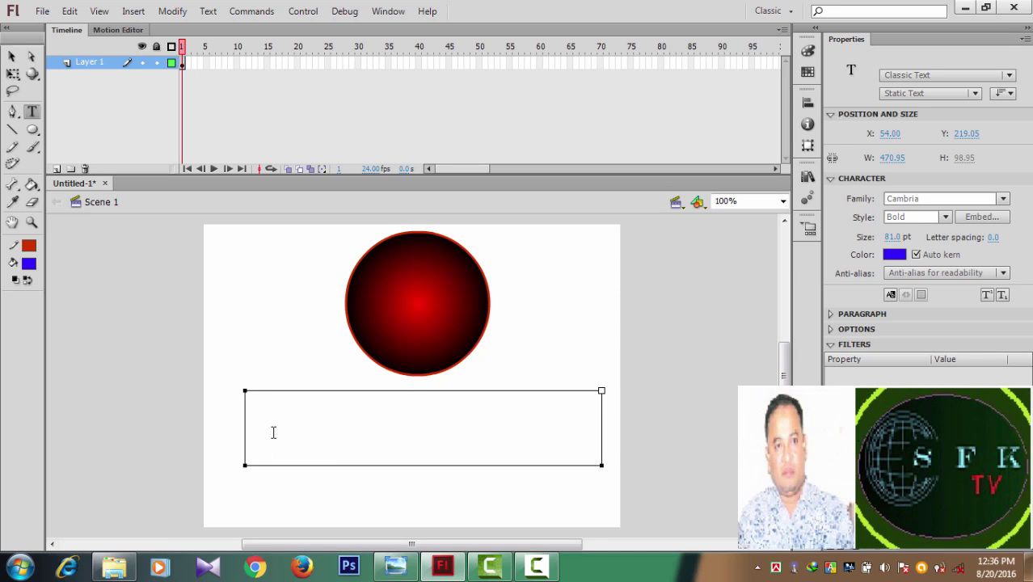
text(Sfk)
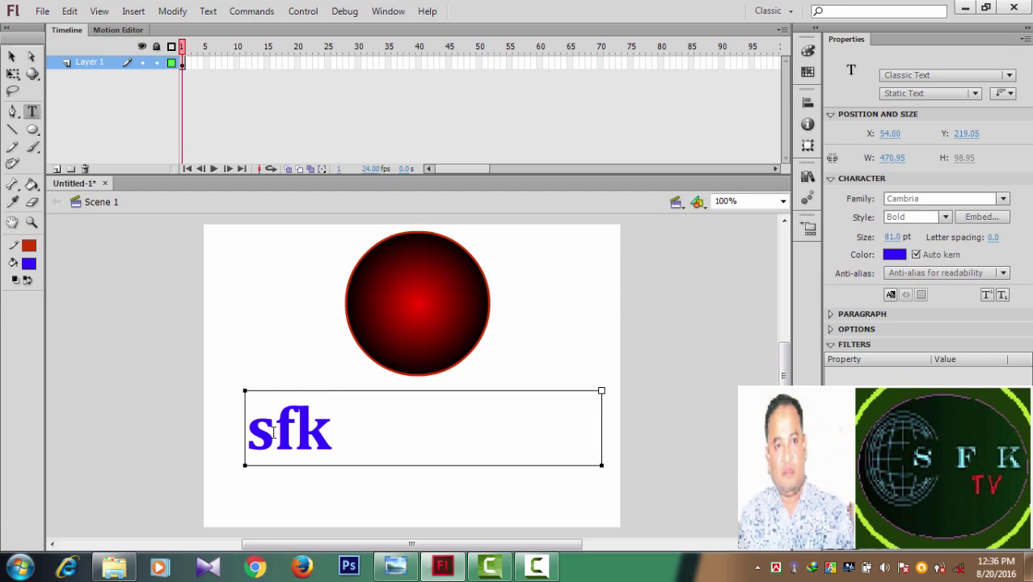
text(t)
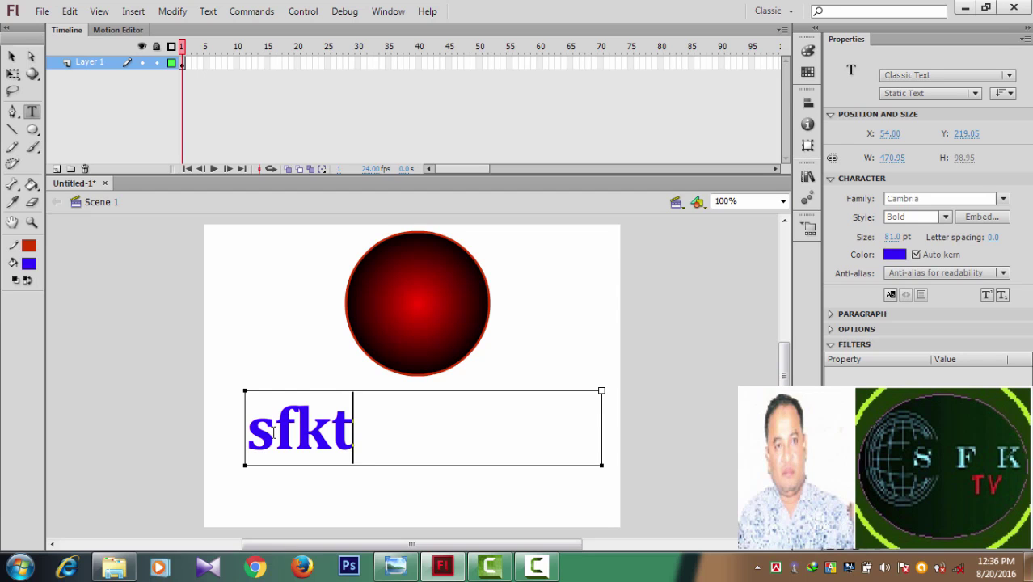
text(v)
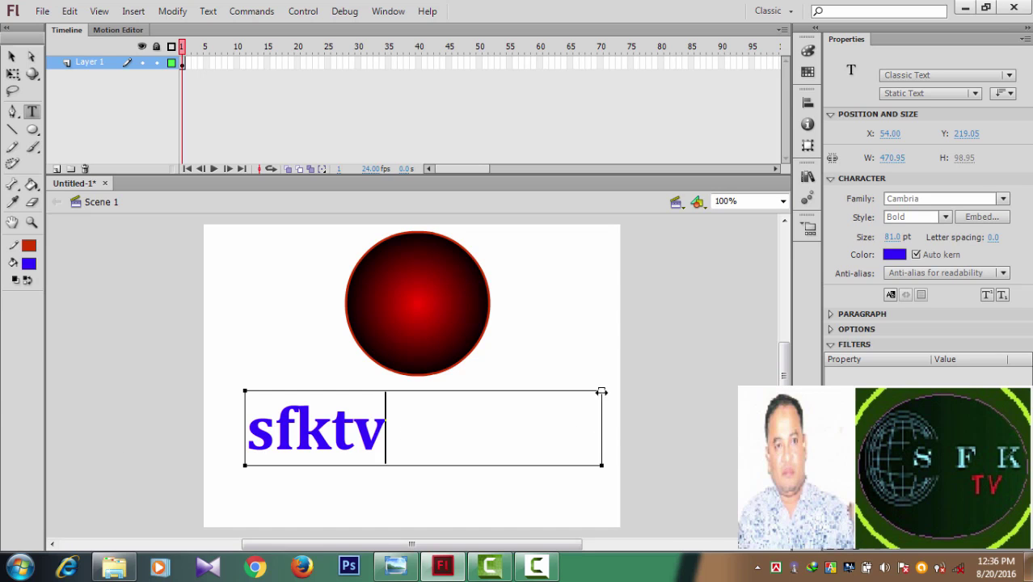
Step: Set the font size of the whole word "sfktv" to 120 pt and finish editing the text
key(shift+Left)
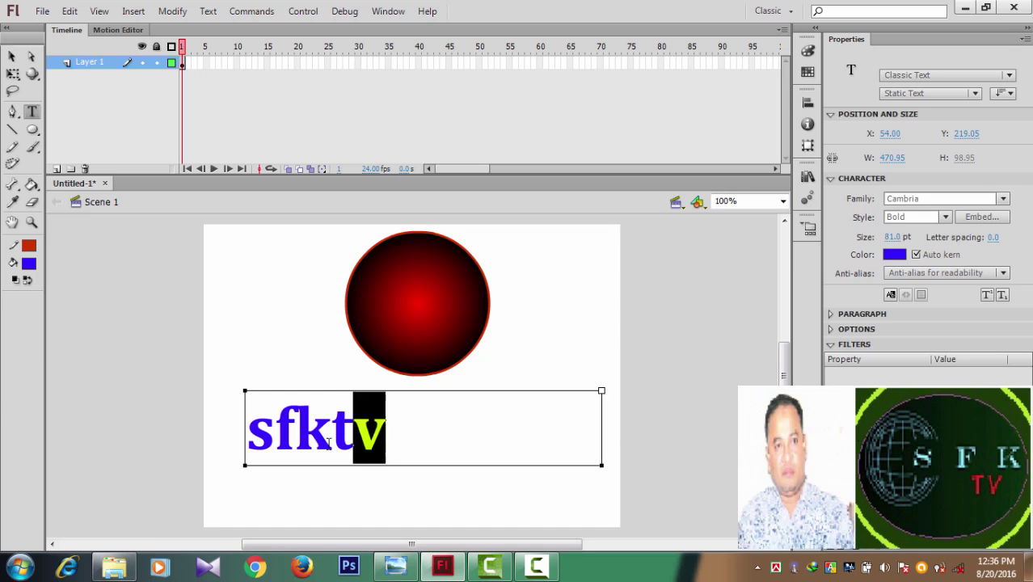
shift+click(234, 445)
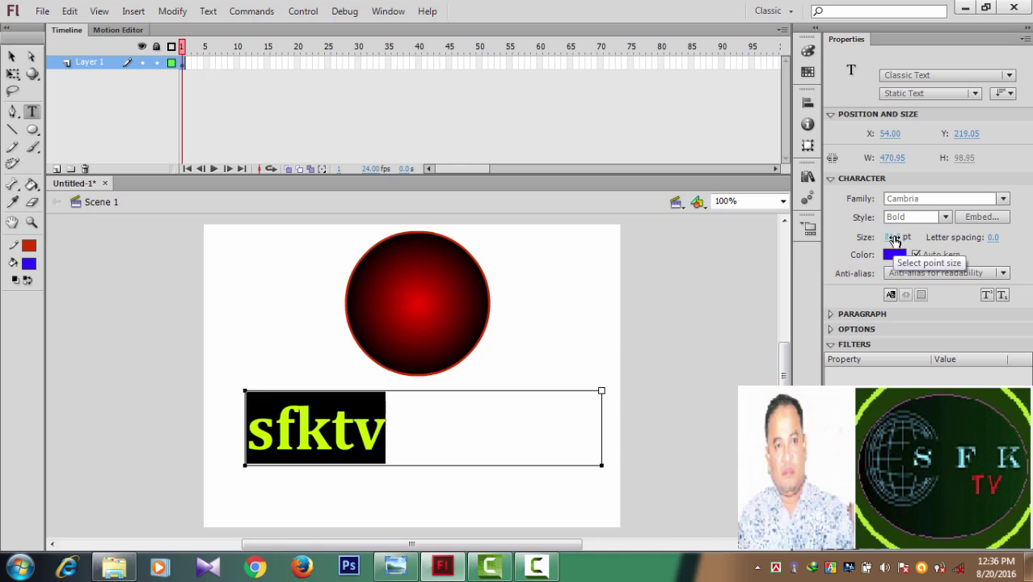
drag(896, 240, 910, 237)
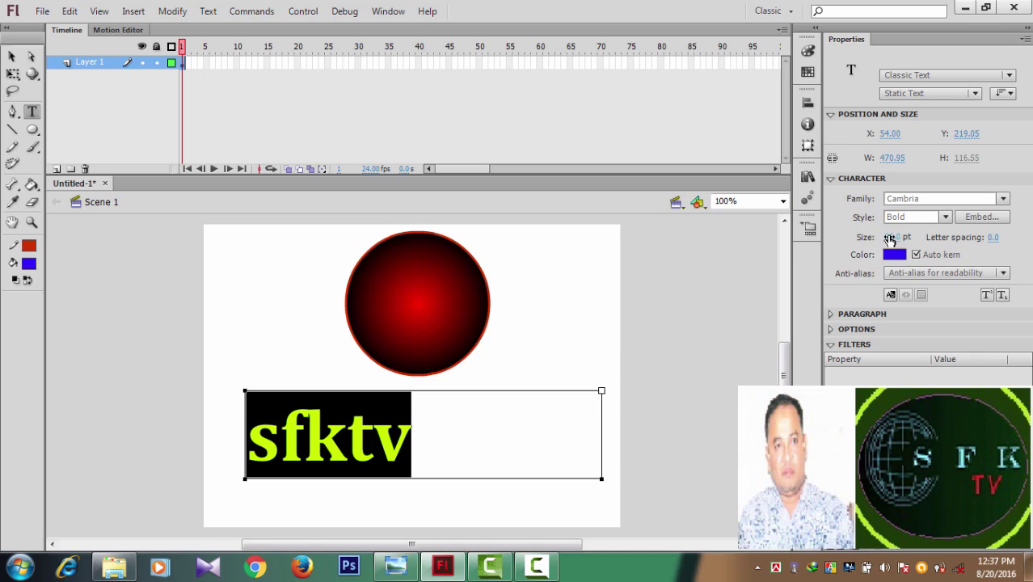
click(898, 237)
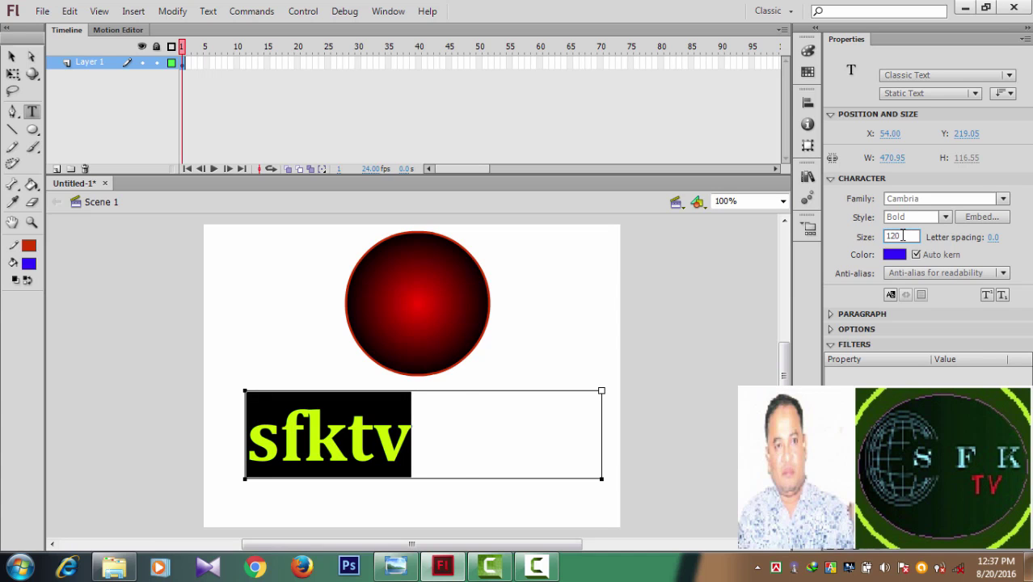
key(Return)
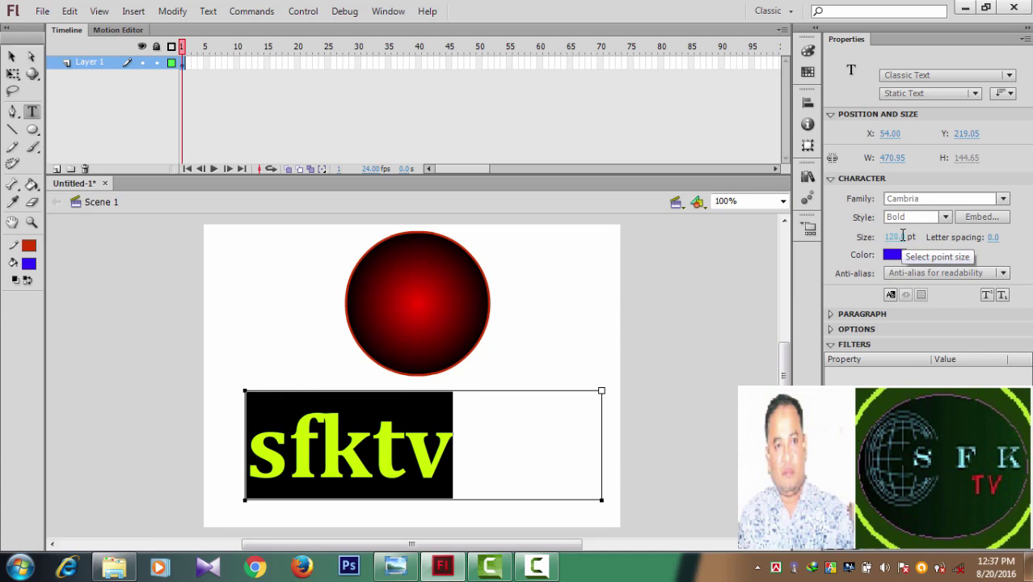
click(508, 439)
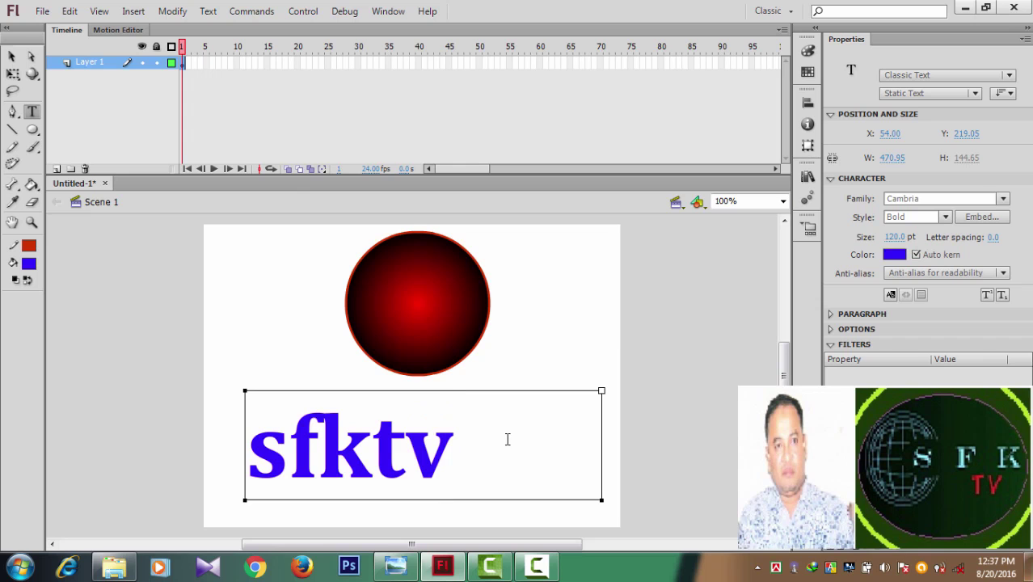
click(550, 349)
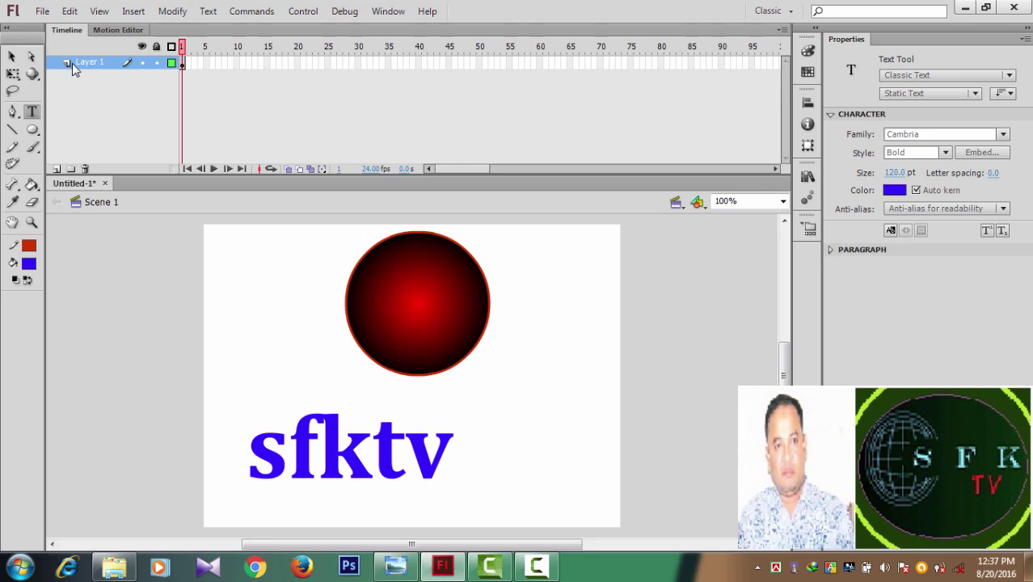
Step: Move the "sfktv" text horizontally to about X 108, keeping it beneath the circle
click(12, 57)
drag(264, 443, 305, 454)
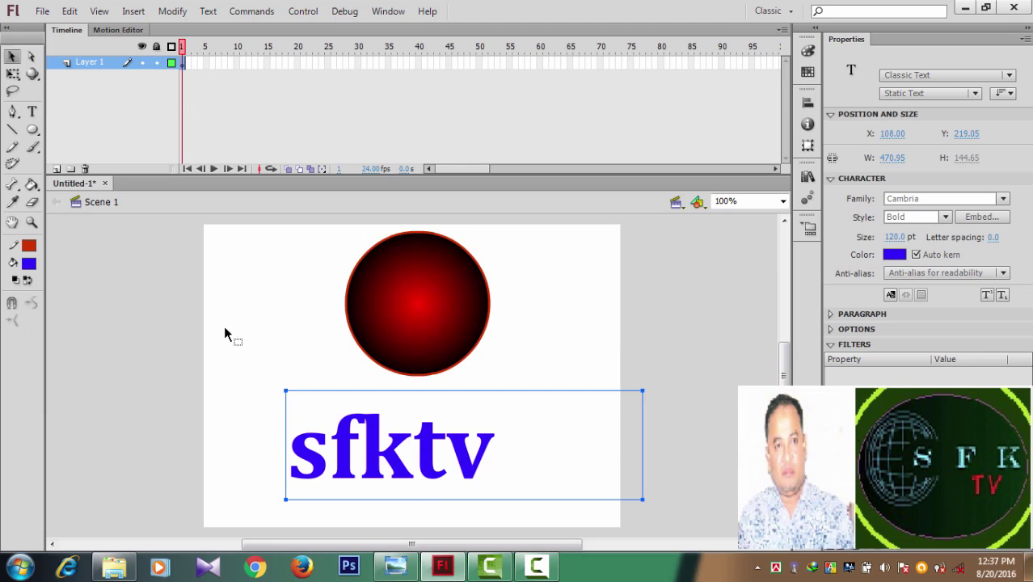
click(288, 357)
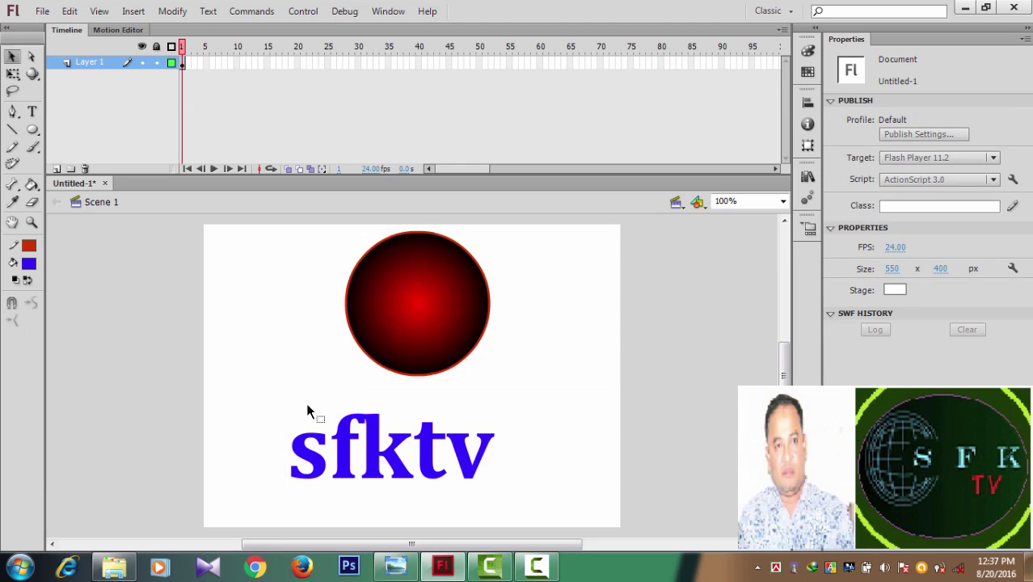
Step: Try to fill the unbroken "sfktv" text with the preset green-to-black radial gradient
click(504, 499)
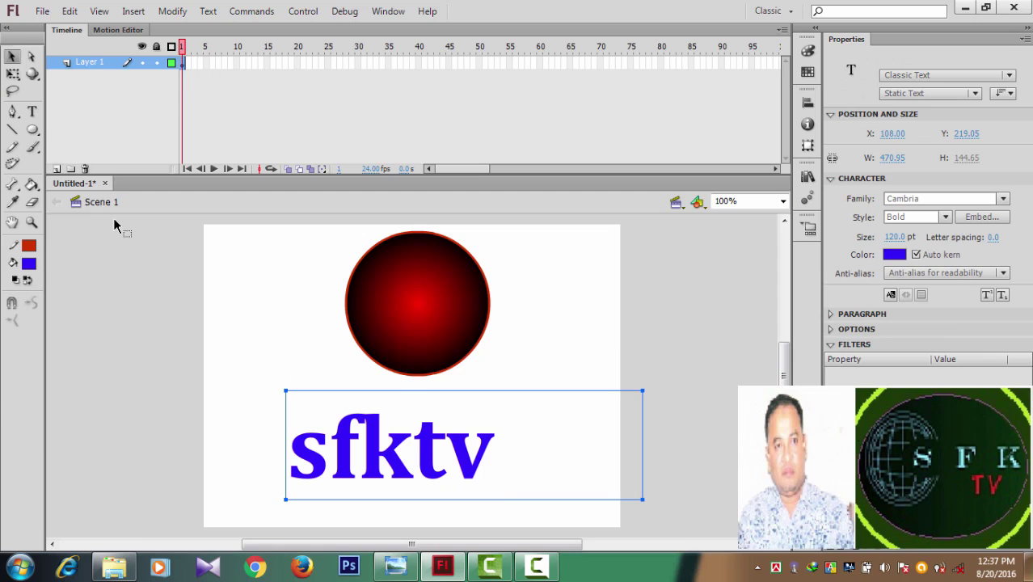
click(30, 272)
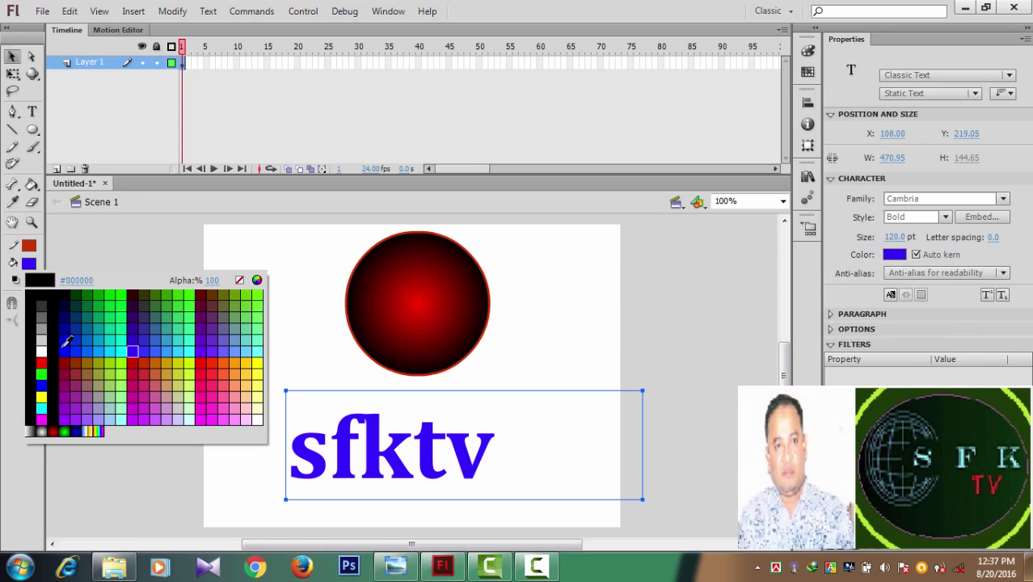
click(70, 440)
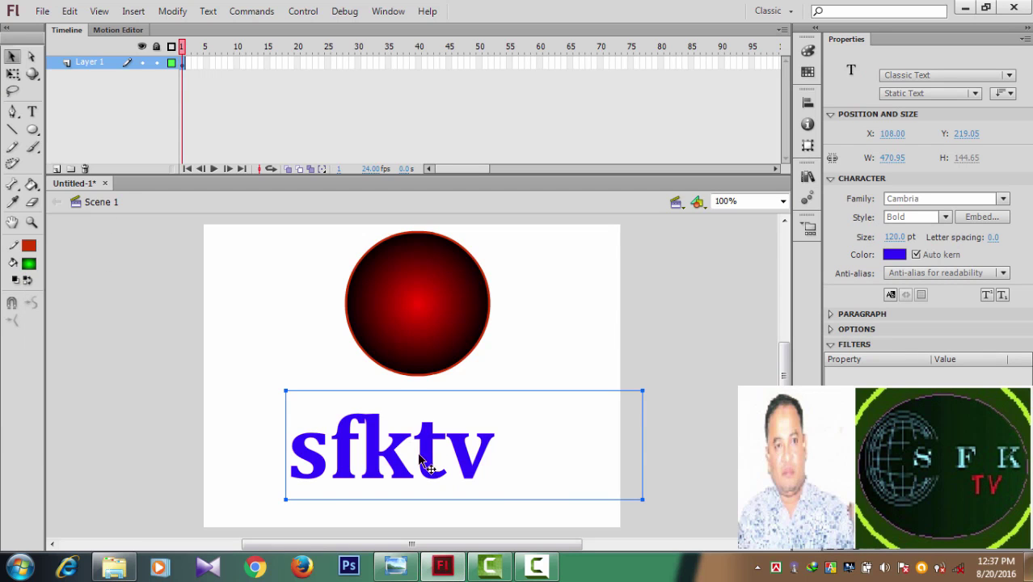
click(275, 346)
Step: Break the "sfktv" text apart twice, into separate letters and then into editable shapes
drag(270, 401, 517, 495)
click(172, 12)
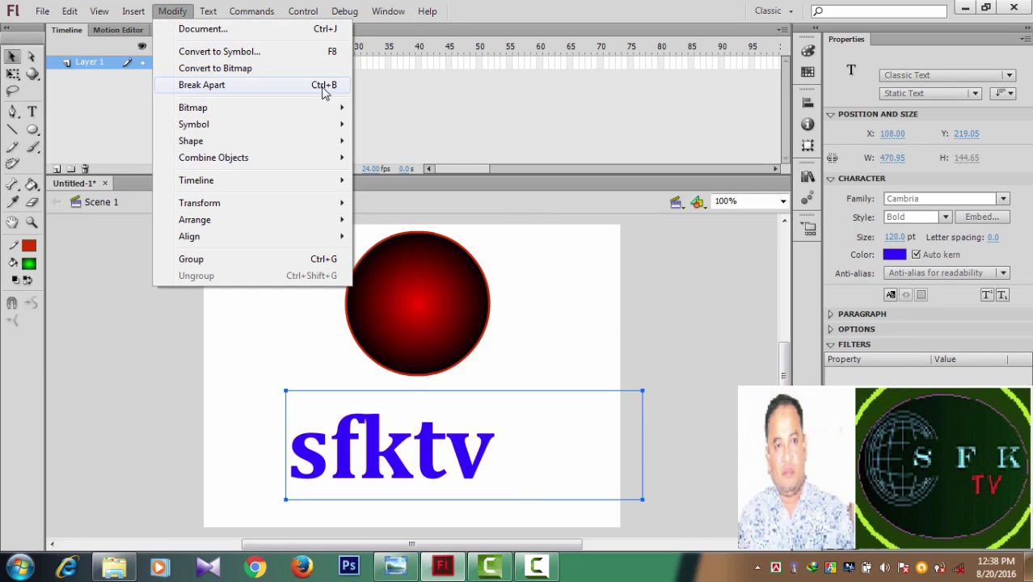
click(201, 88)
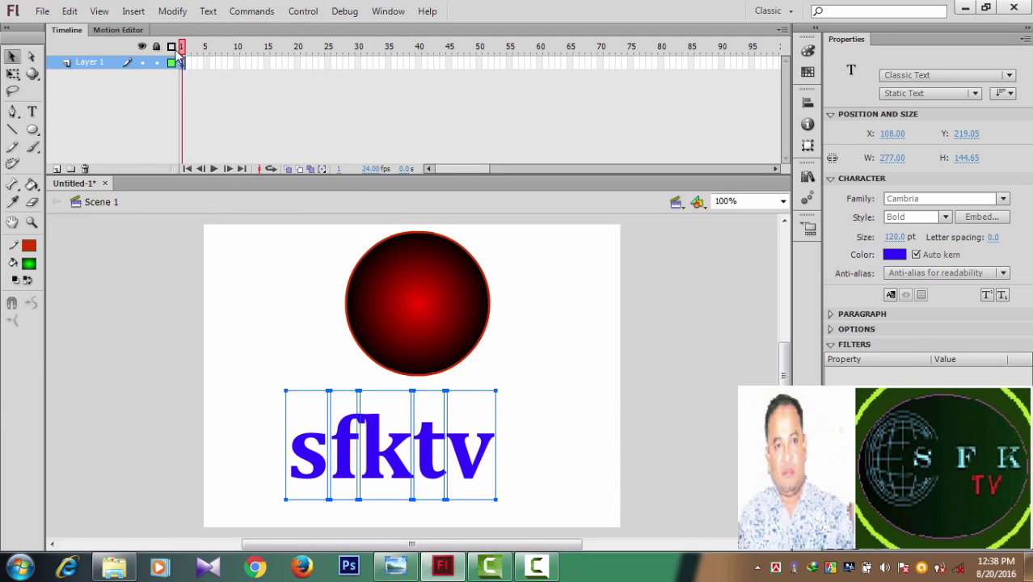
click(169, 12)
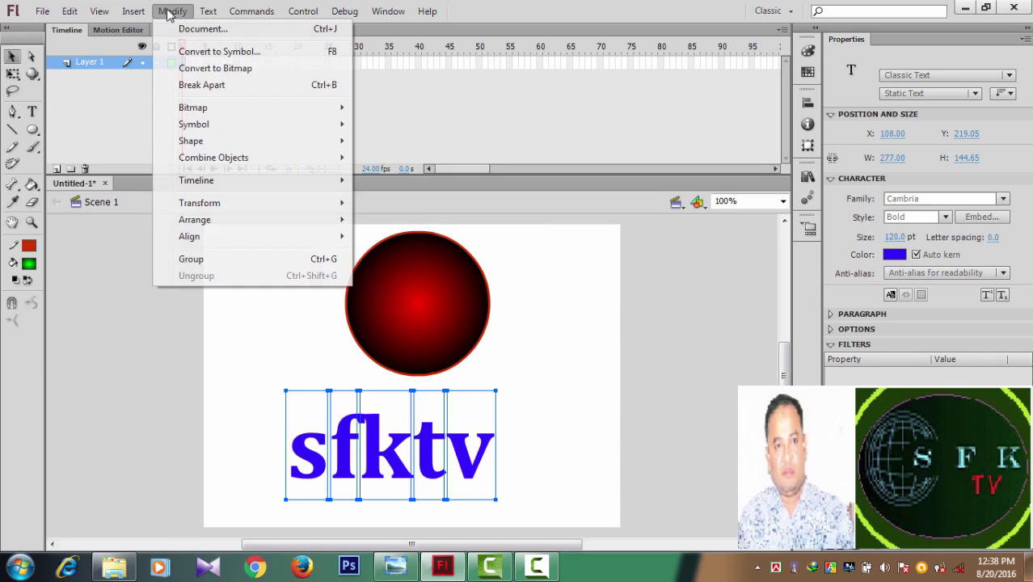
click(202, 85)
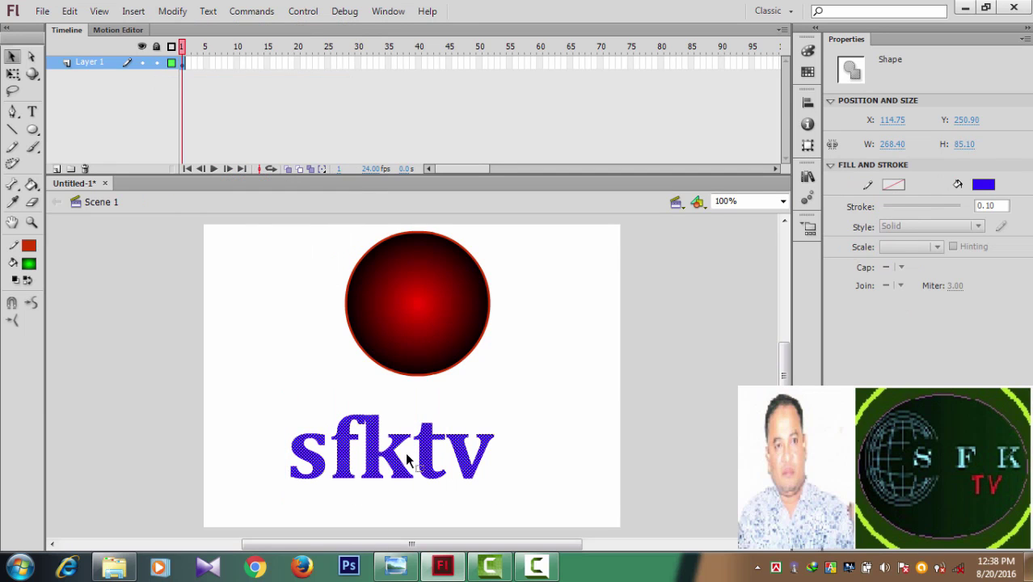
Step: Fill the "sfktv" letter shapes with the preset green-to-black radial gradient
click(29, 264)
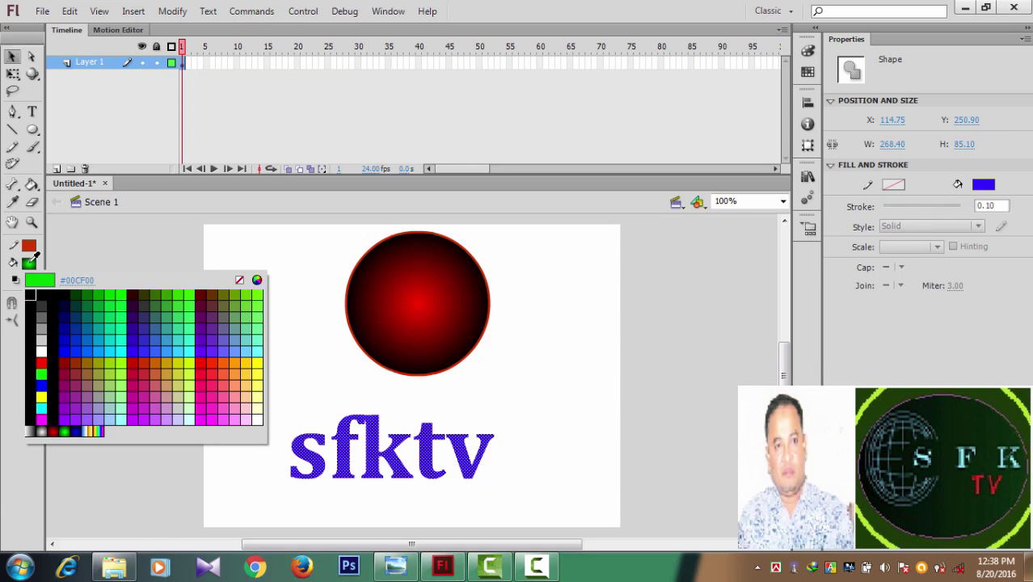
click(65, 430)
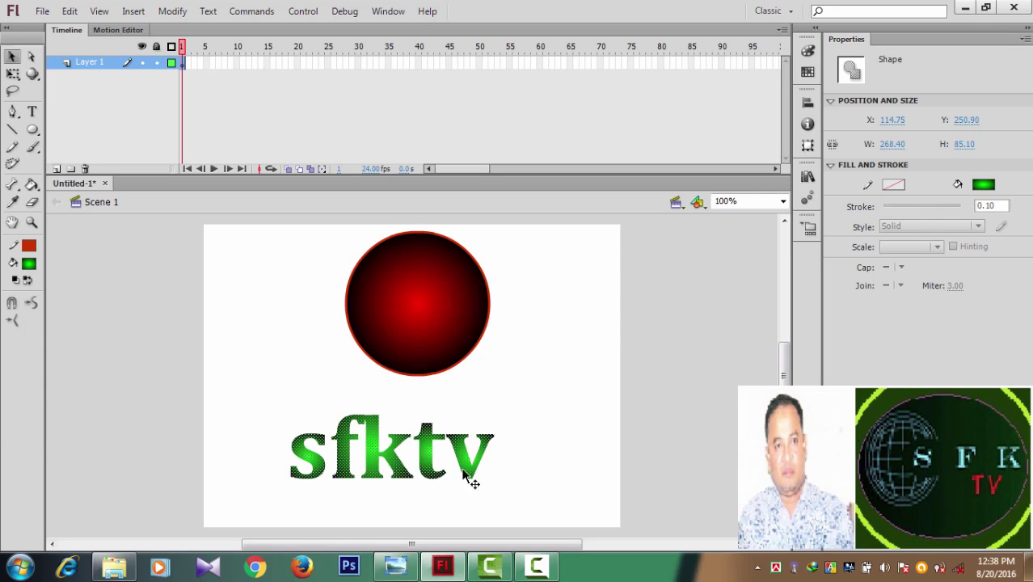
click(531, 400)
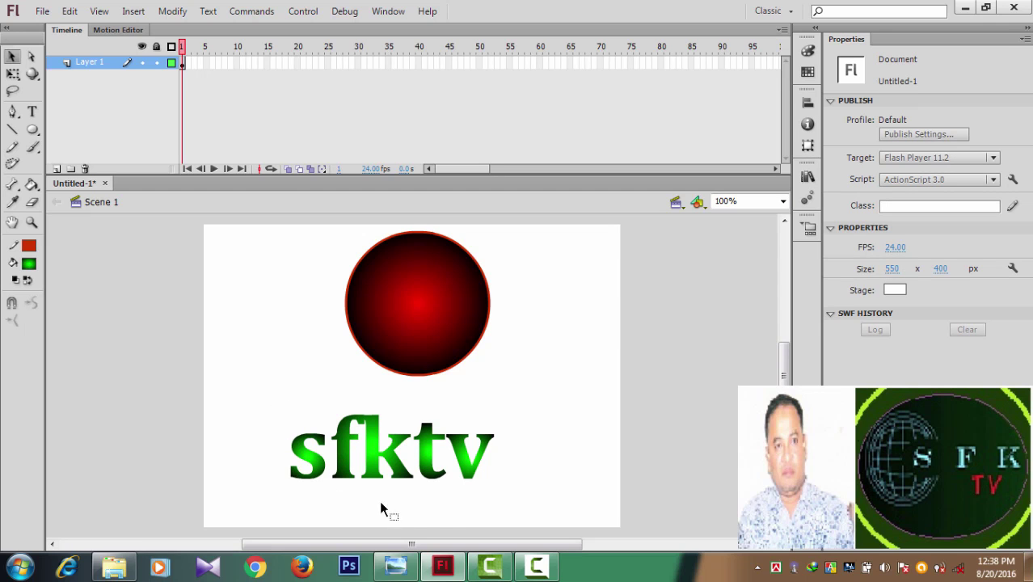
Step: Fill all the "sfktv" letter shapes with the preset blue-white-yellow linear gradient
drag(267, 393, 513, 511)
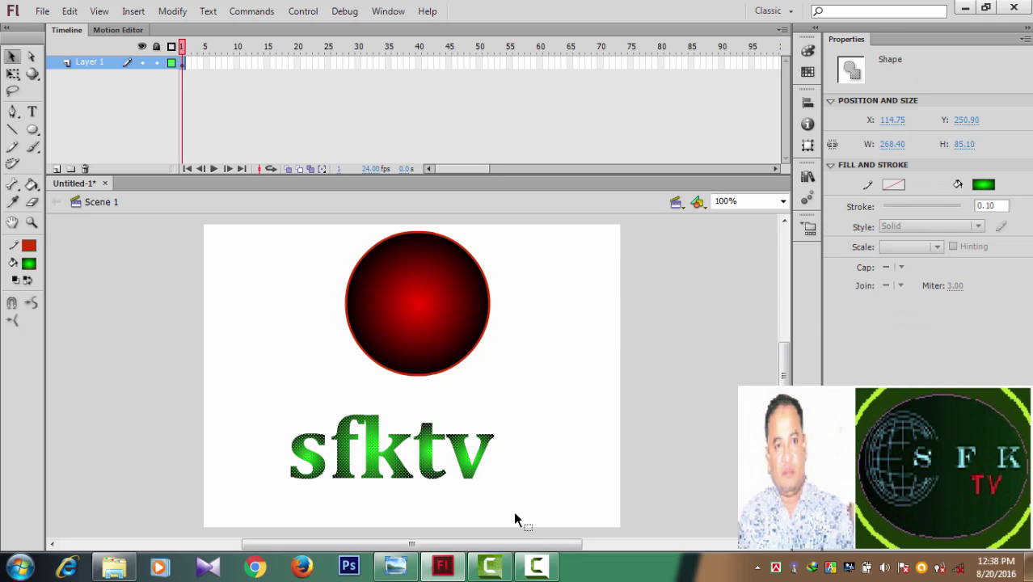
click(29, 263)
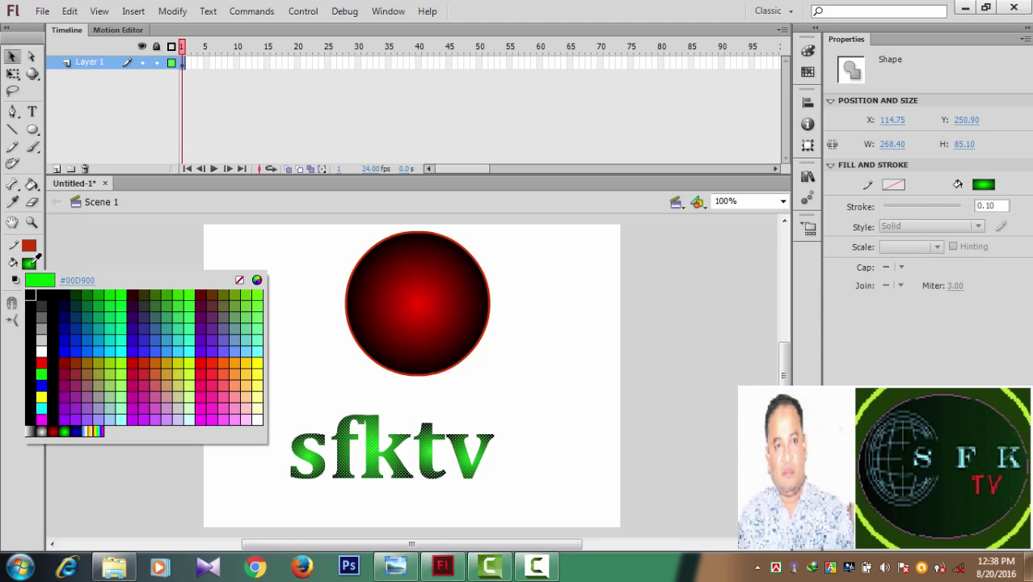
click(94, 431)
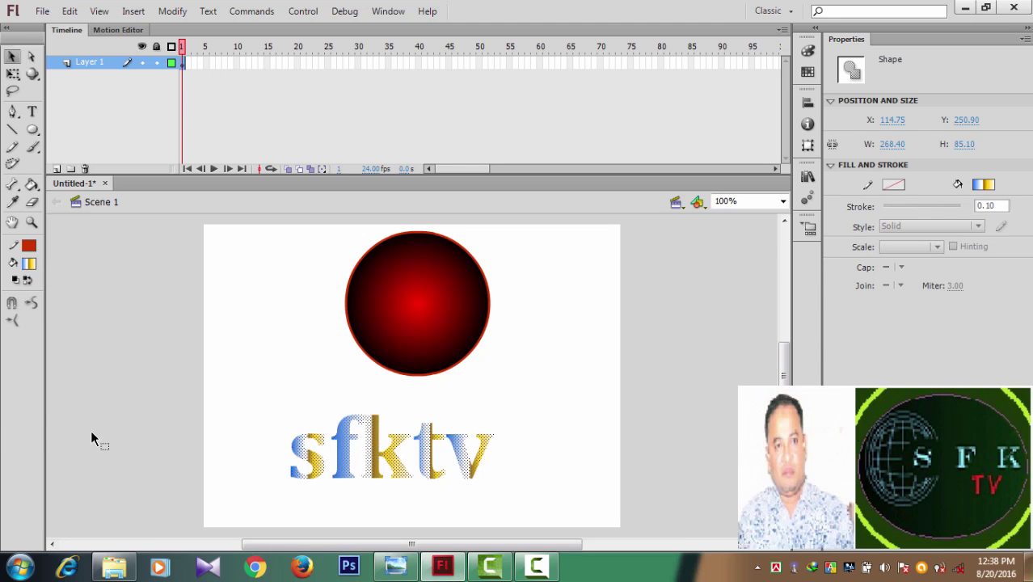
click(556, 387)
Step: Fill all the "sfktv" letter shapes with the preset rainbow linear gradient
drag(263, 393, 512, 495)
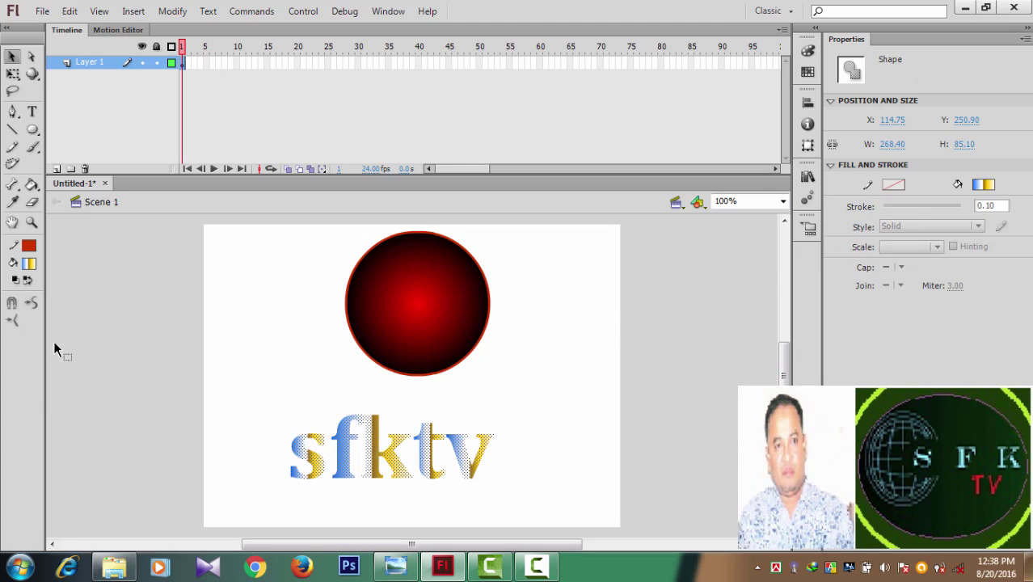
click(29, 264)
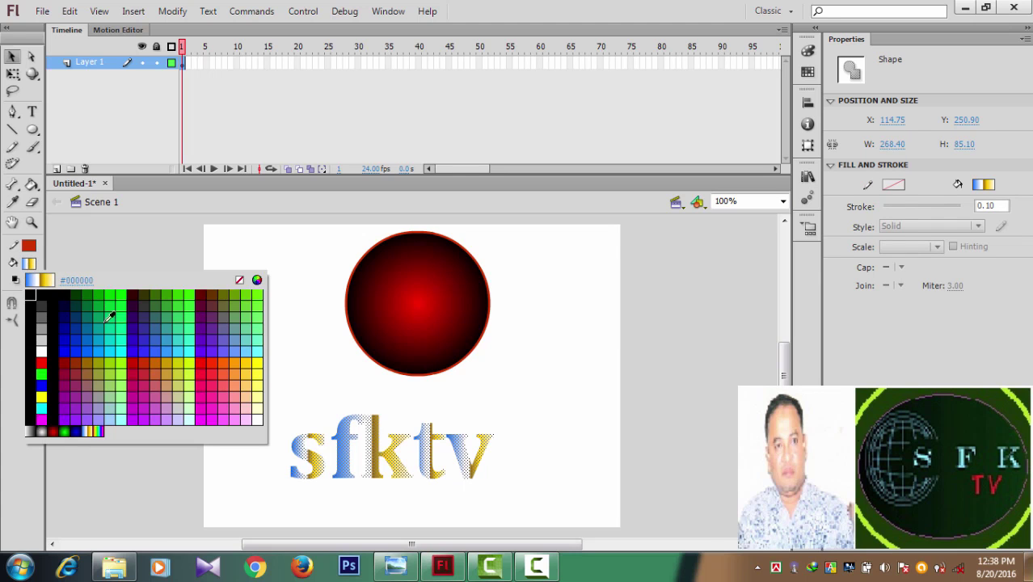
click(100, 431)
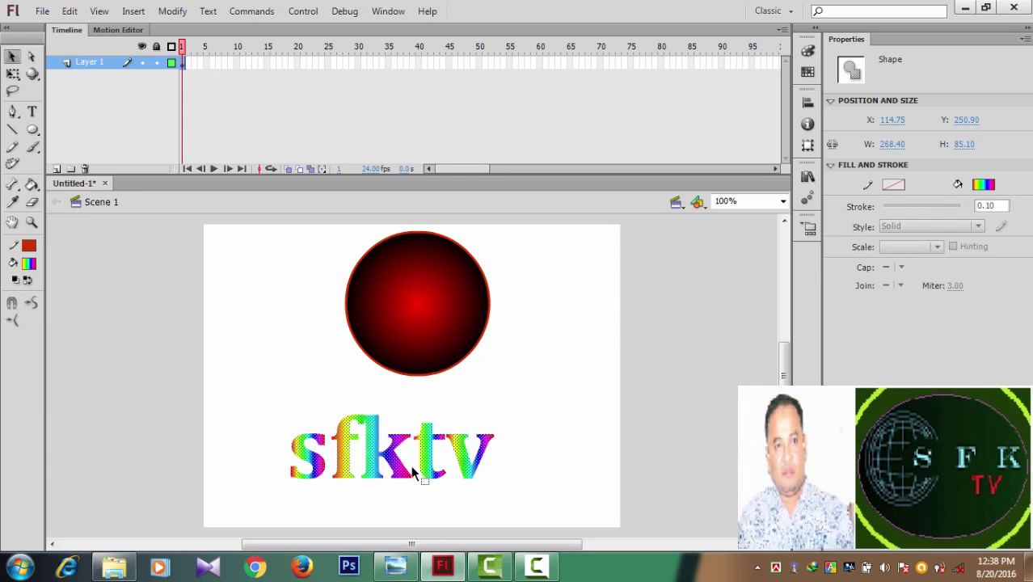
click(538, 471)
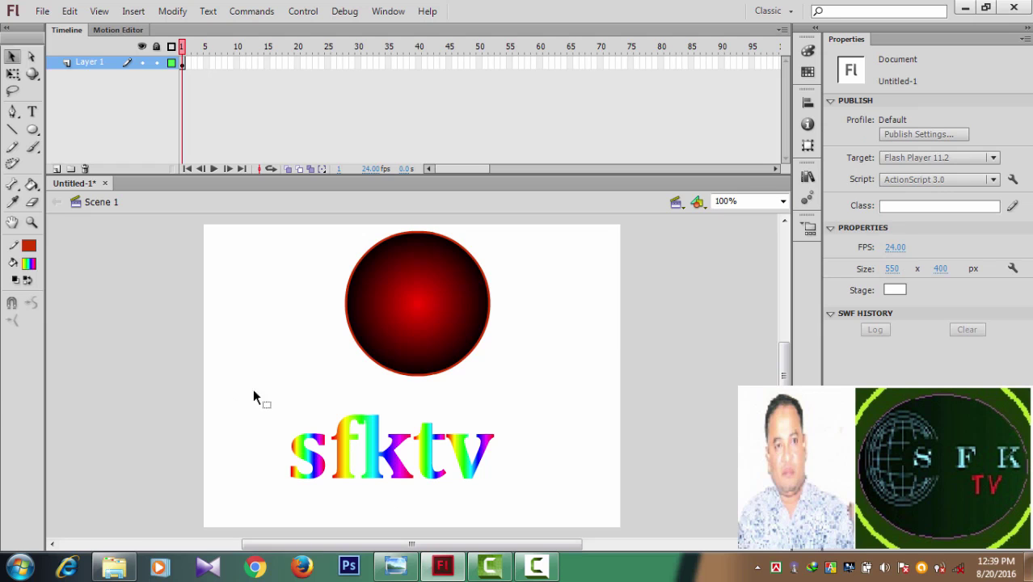
Step: Fill all the "sfktv" letter shapes with the preset blue-to-black radial gradient and deselect them
drag(265, 381, 515, 508)
click(28, 262)
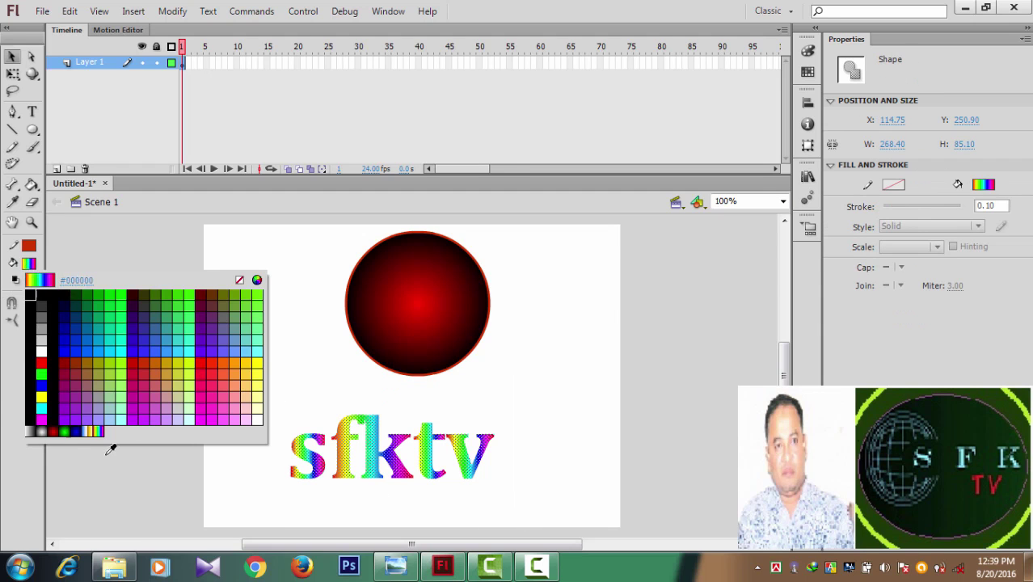
click(77, 431)
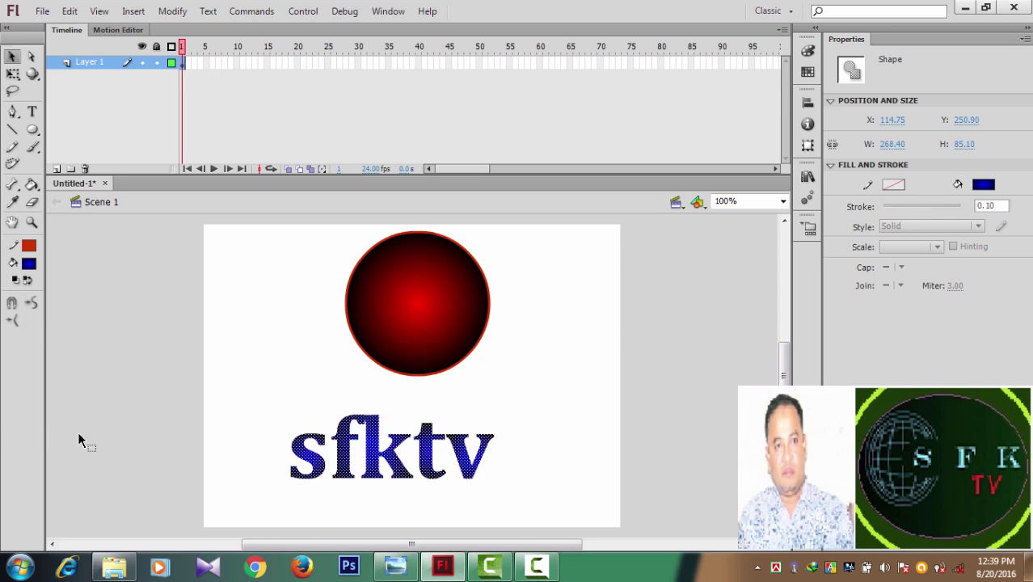
click(458, 486)
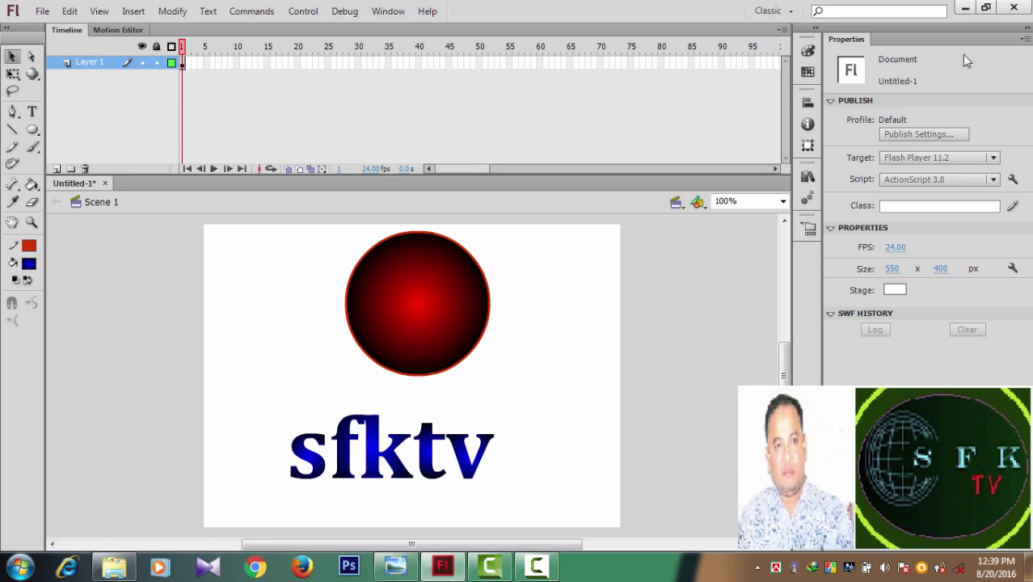
Step: Minimize Flash and switch to Windows Photo Viewer to show the Screen Background 3 image
click(966, 7)
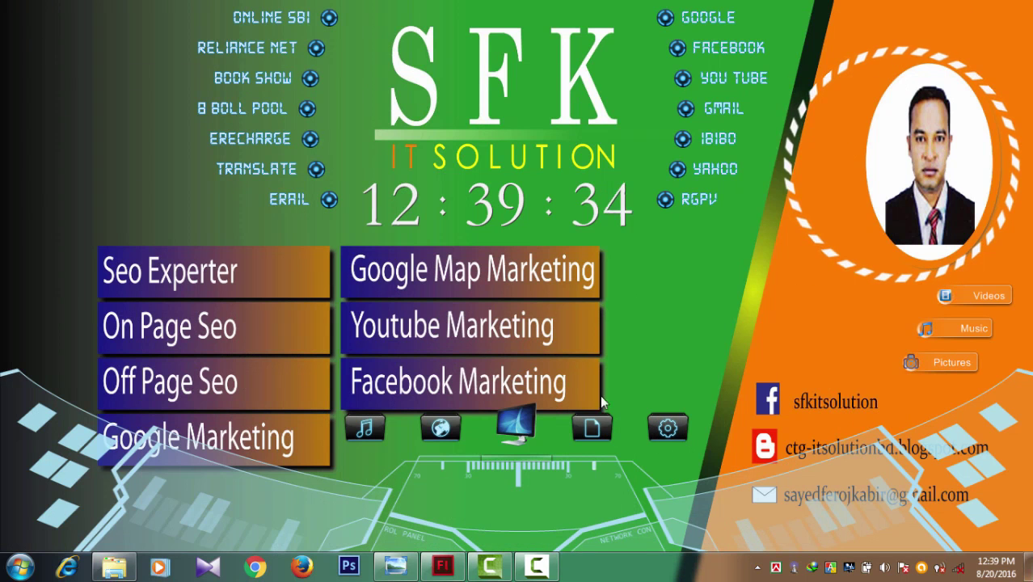
click(396, 567)
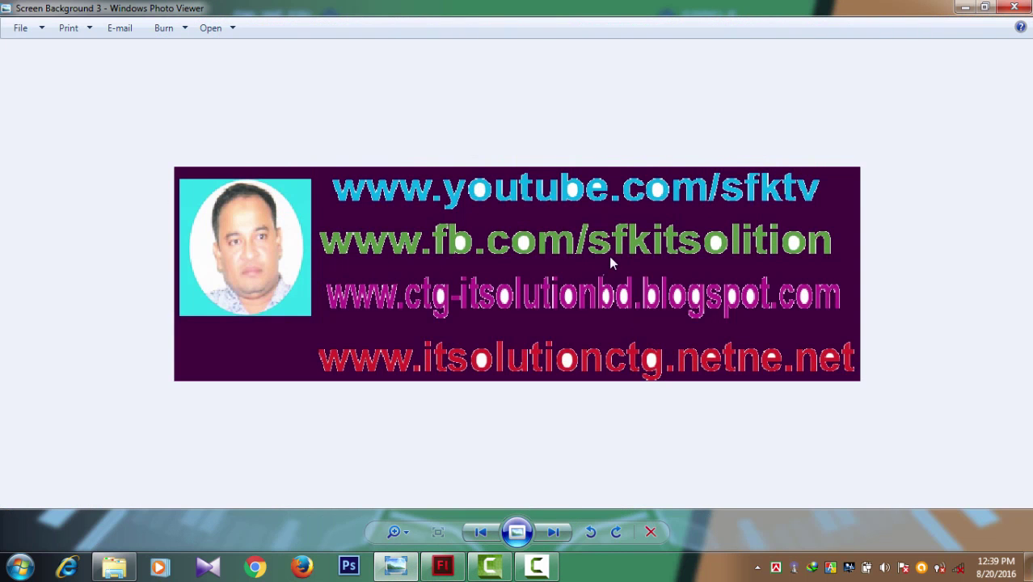